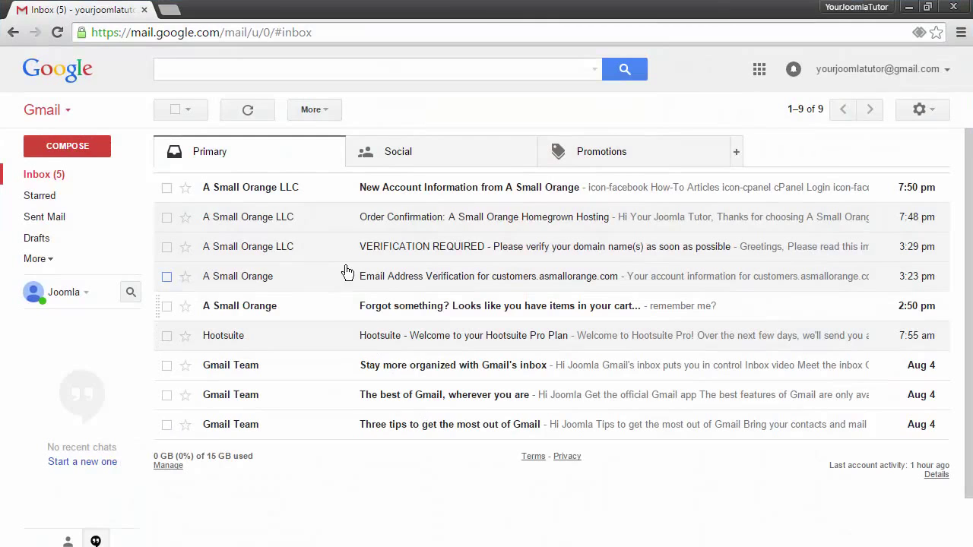
Step: Tick and then untick the A Small Orange messages in the Gmail inbox
click(166, 188)
click(166, 217)
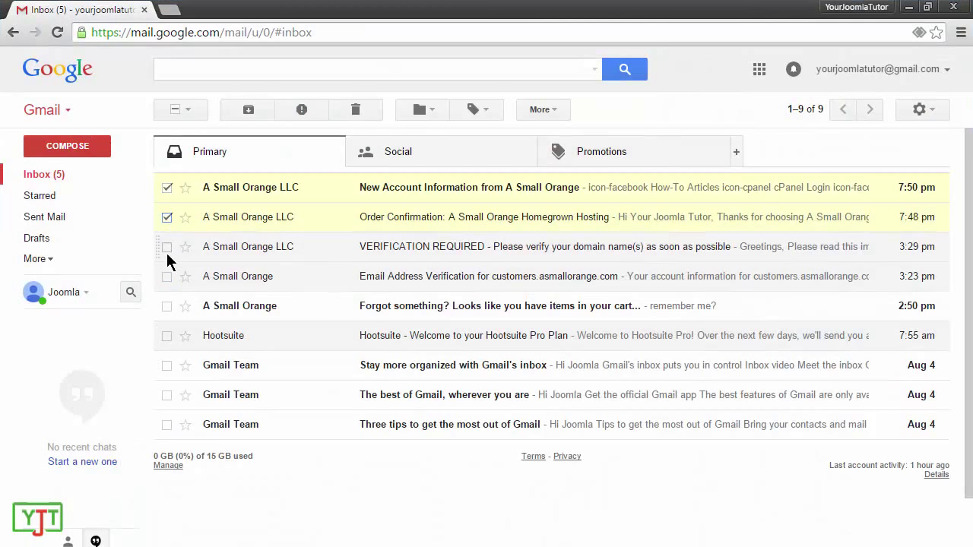
click(166, 247)
click(166, 277)
click(166, 277)
click(166, 247)
click(167, 217)
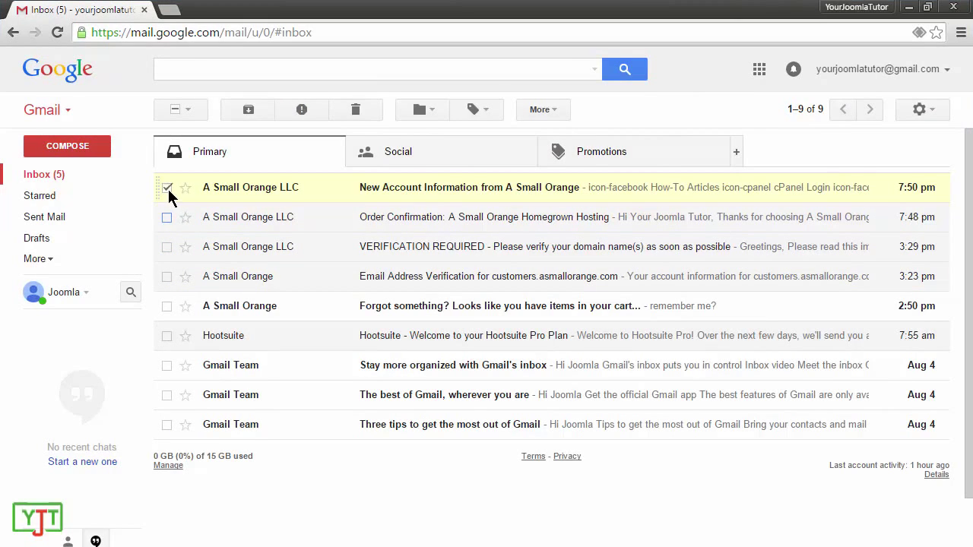
click(166, 188)
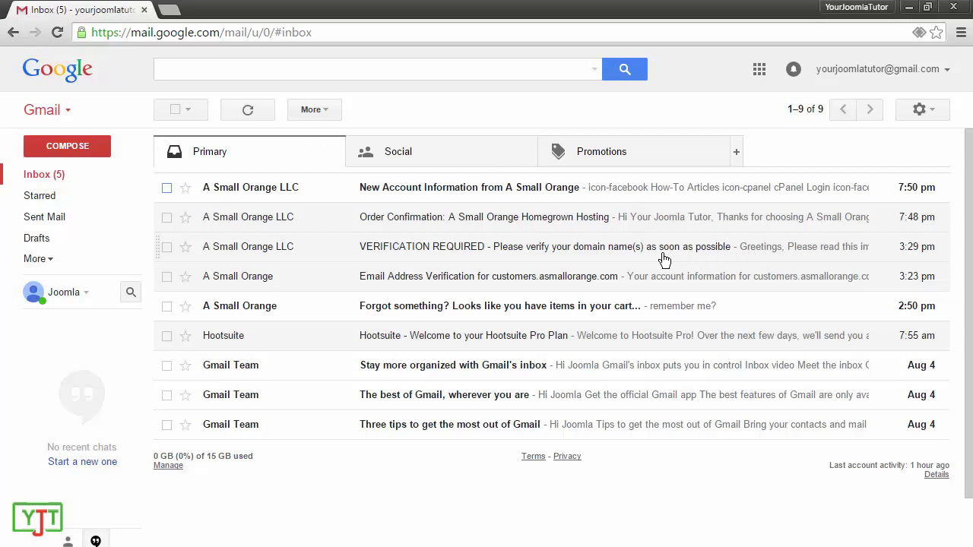
Step: Follow the link in the verification email, then load customers.asmallorange.com in a new tab
click(637, 247)
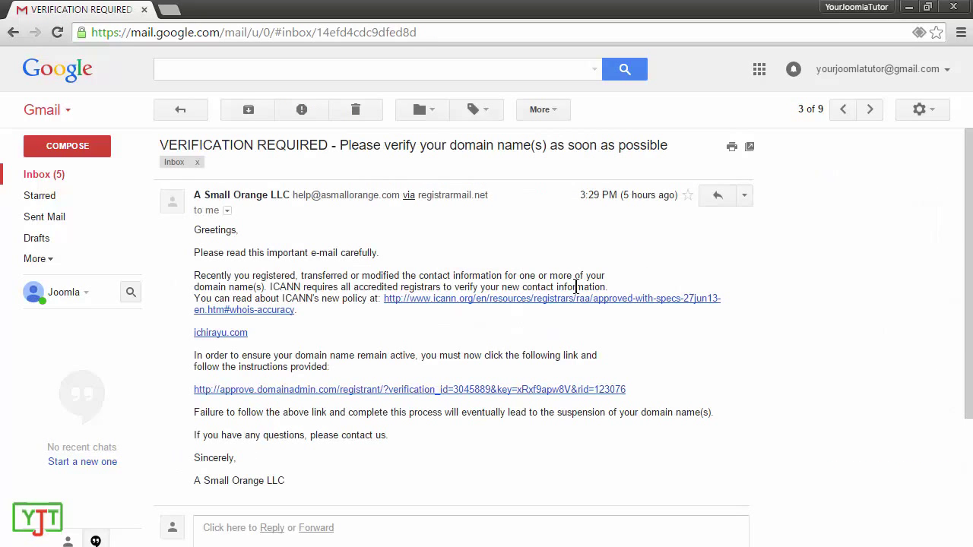
click(366, 390)
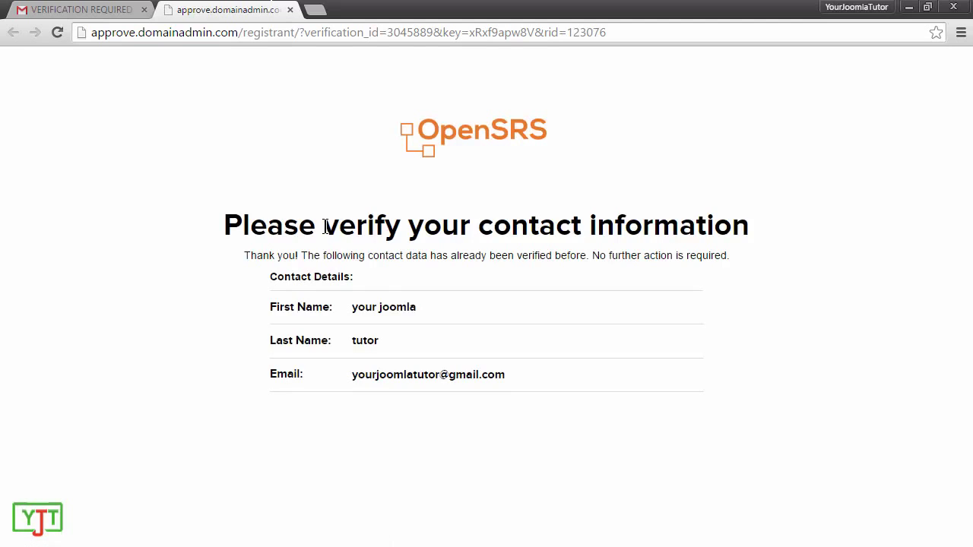
click(315, 11)
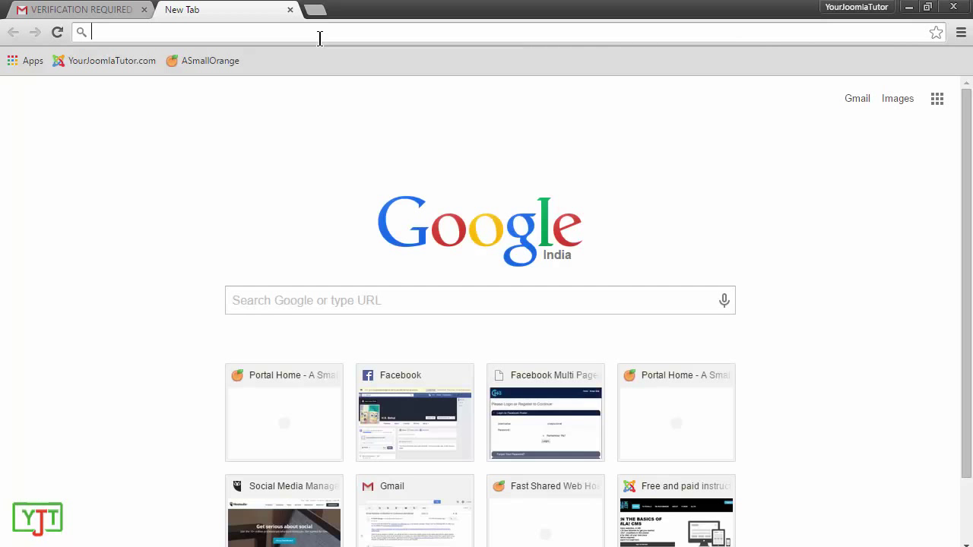
text(custo)
key(Return)
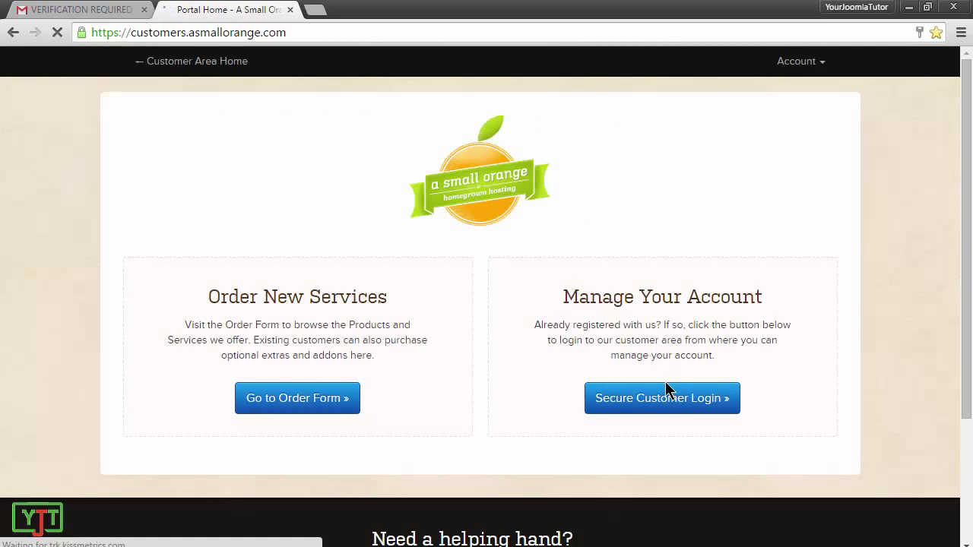
Step: Accept the terms, sign in to the Customer Area, and go to Your Services
click(673, 405)
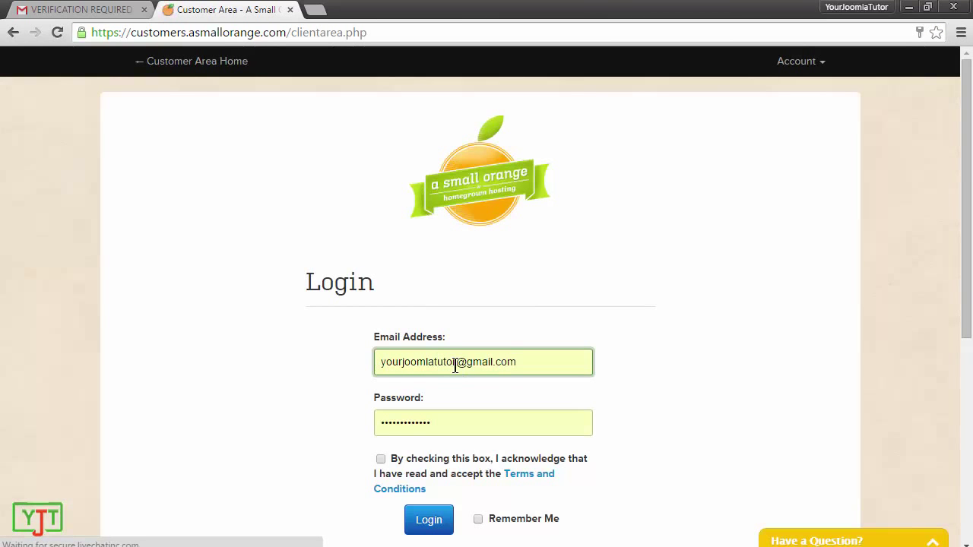
click(380, 459)
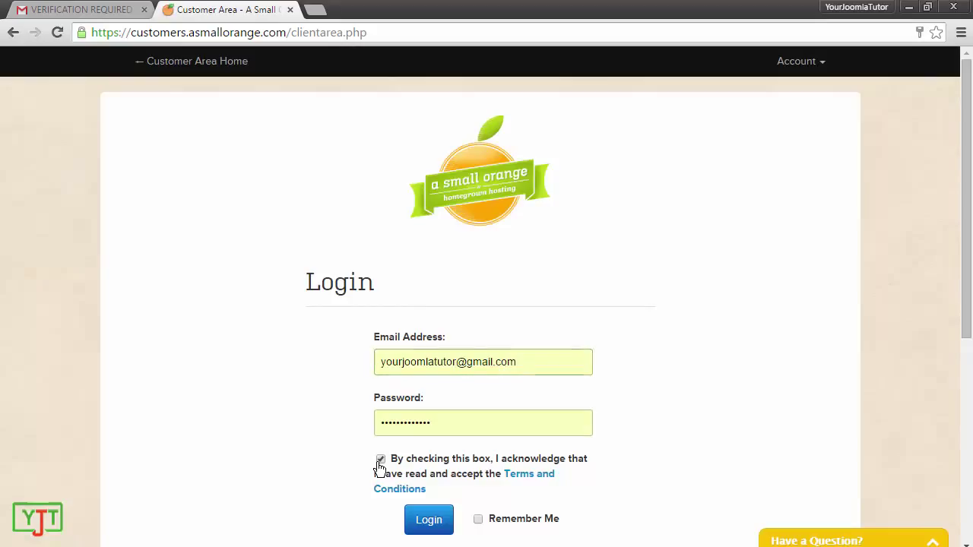
scroll(338, 390, down, 3)
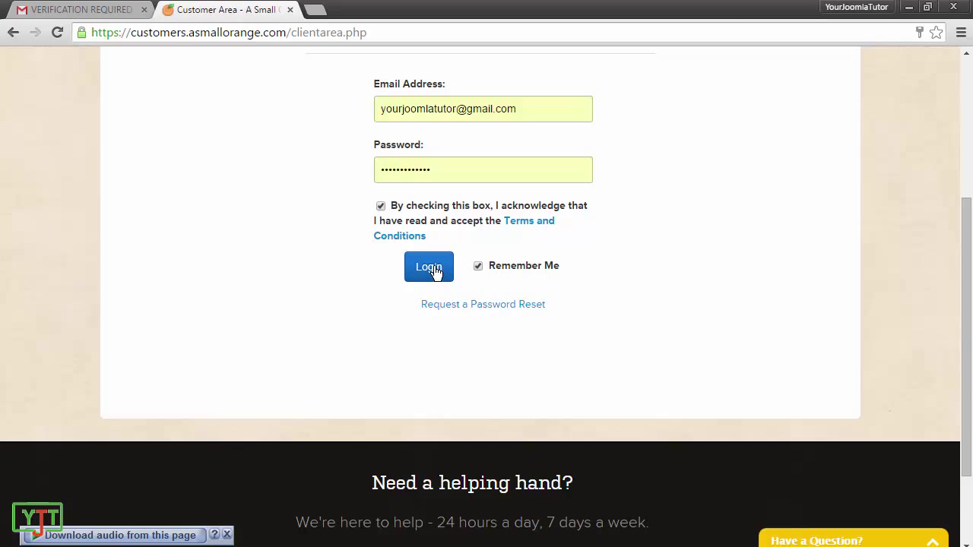
click(430, 270)
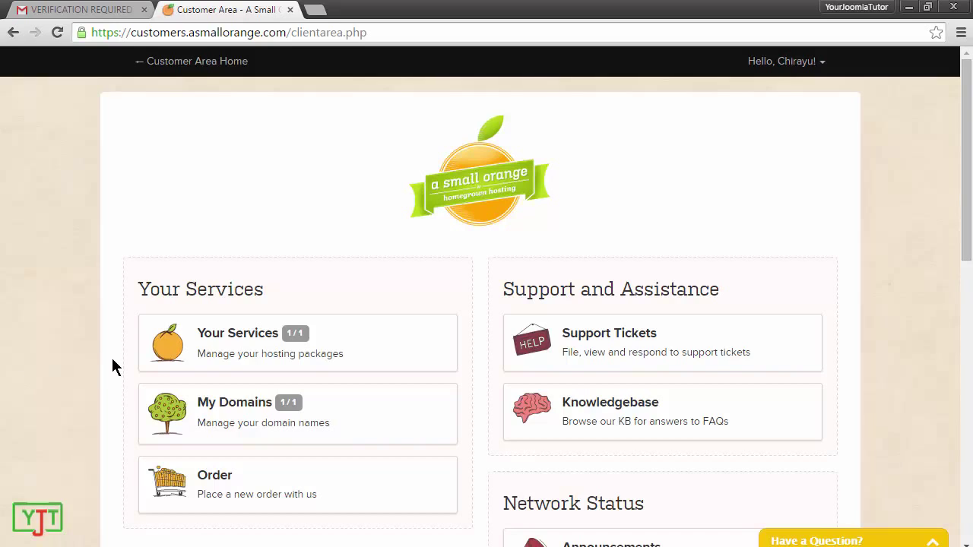
click(247, 342)
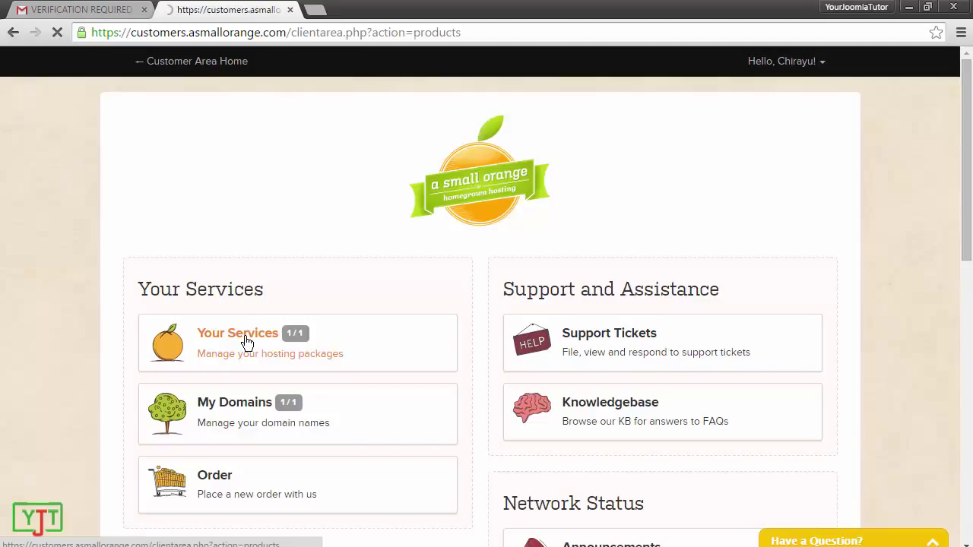
Step: Change the Shared Hosting service's password by pasting it into both password fields
scroll(304, 345, down, 3)
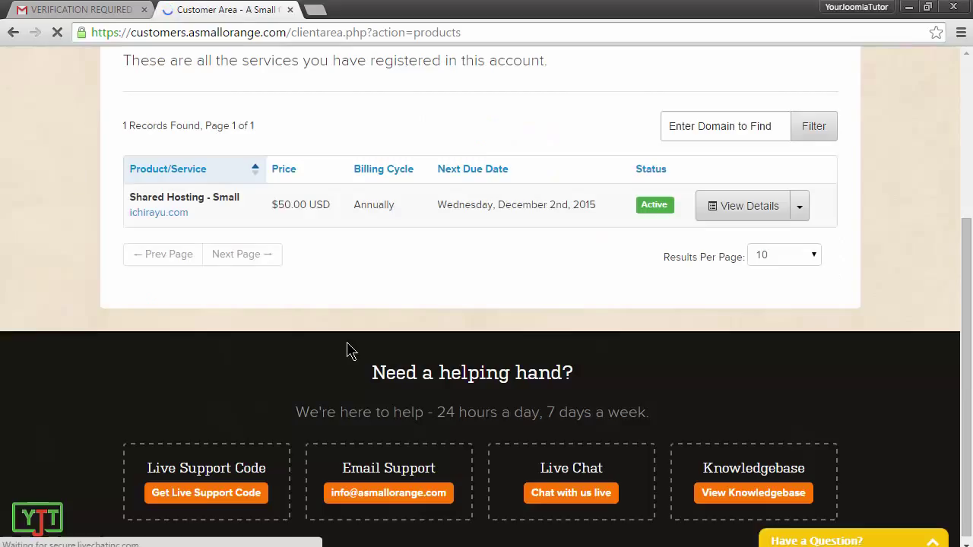
click(717, 215)
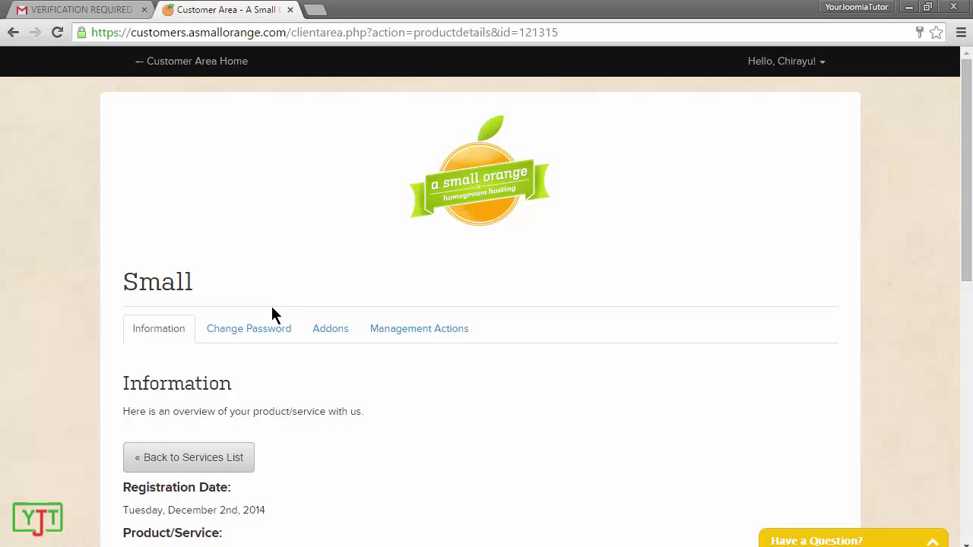
click(262, 333)
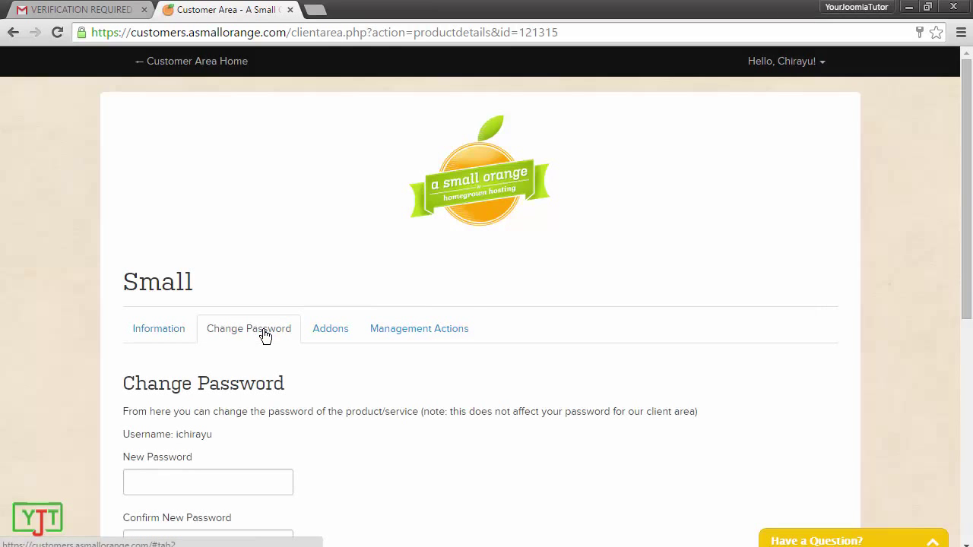
scroll(918, 378, down, 3)
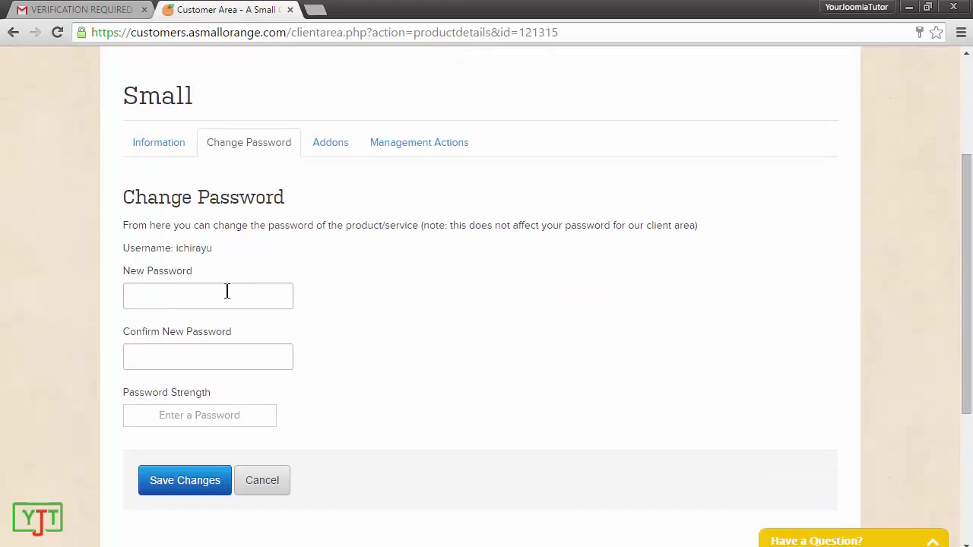
click(227, 291)
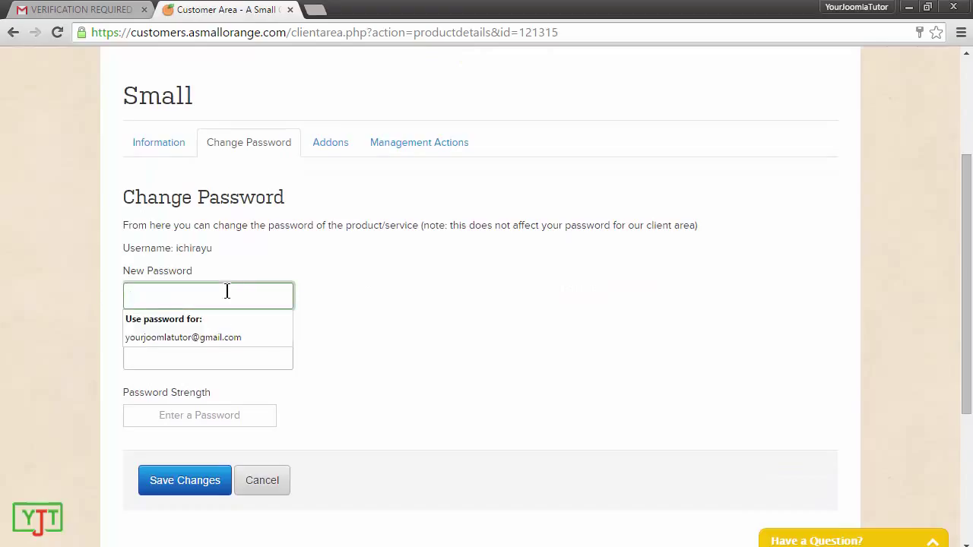
key(ctrl+v)
click(211, 360)
key(ctrl+v)
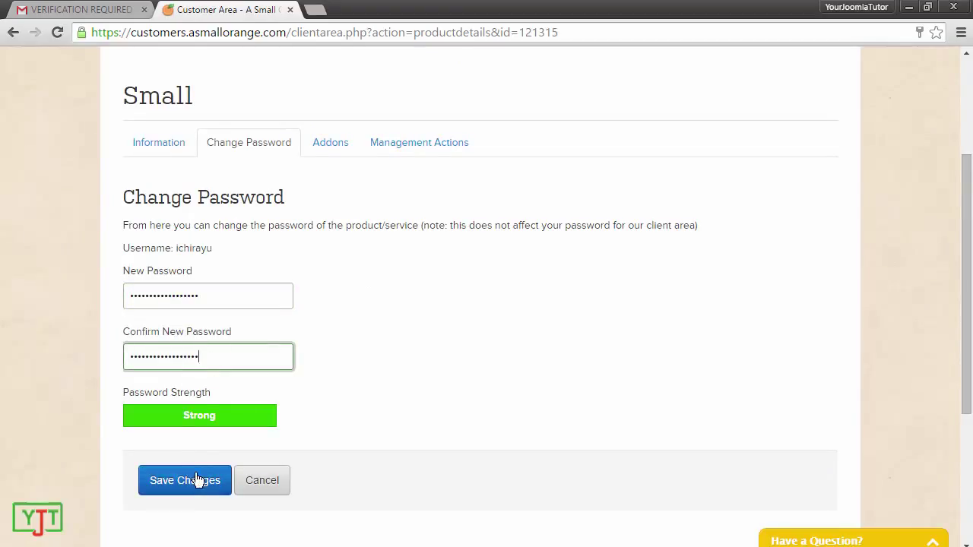
click(196, 478)
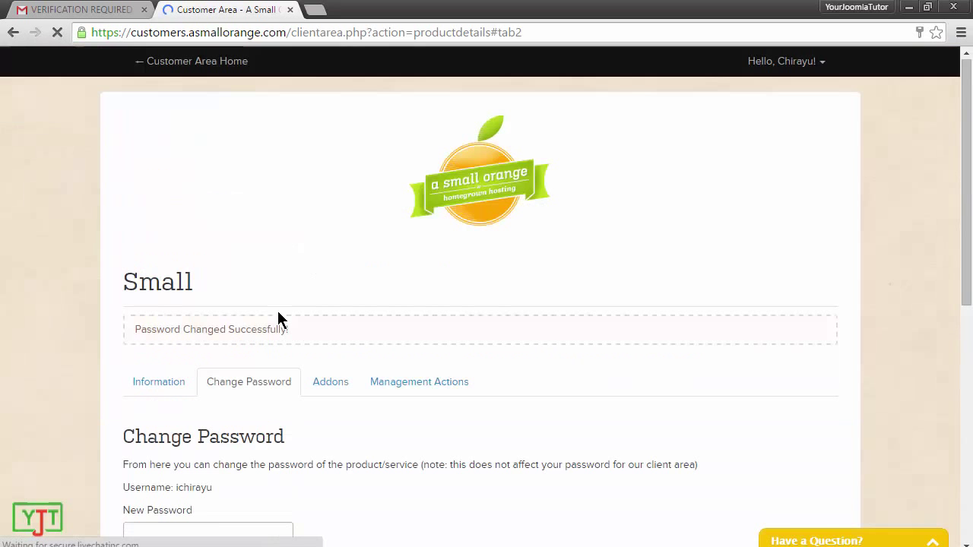
Step: Confirm the password-changed message and log in to the account's cPanel
drag(318, 329, 127, 330)
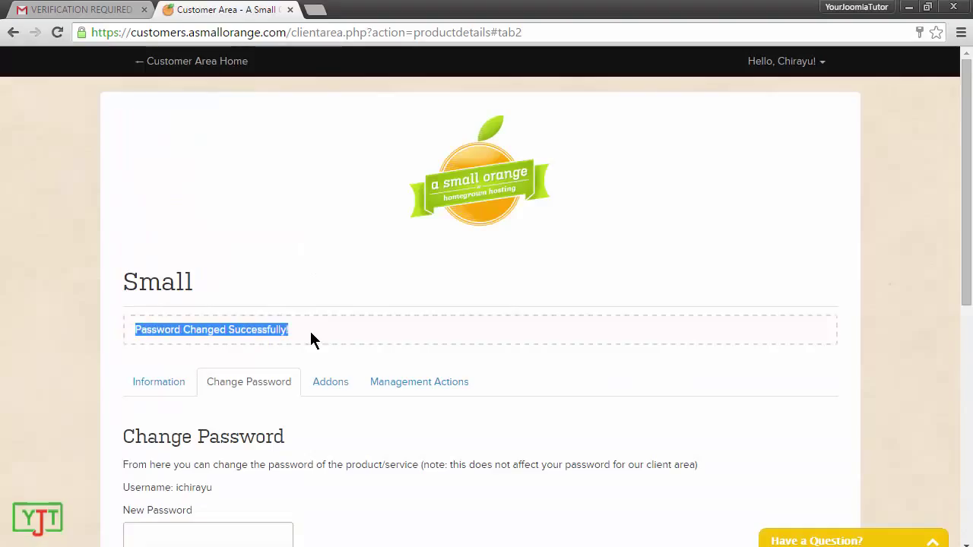
click(161, 385)
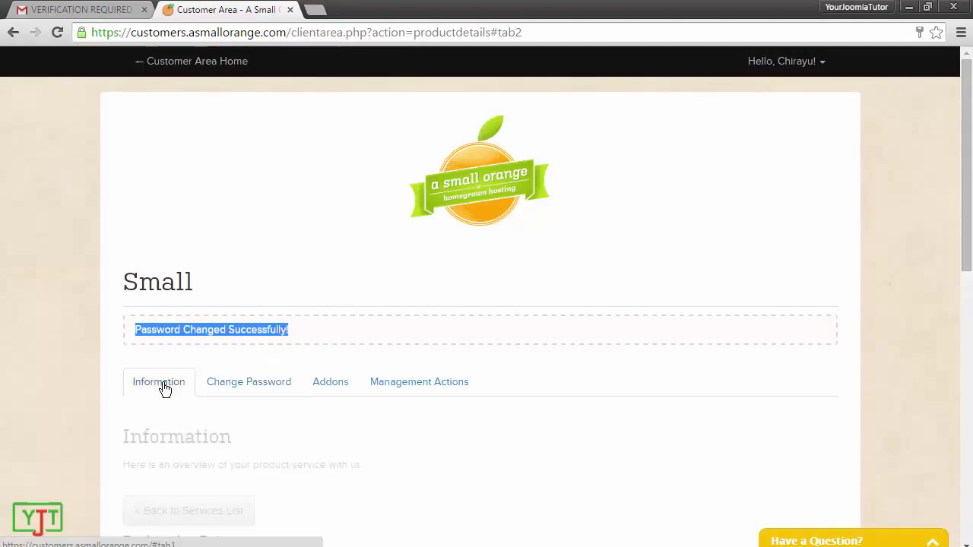
scroll(190, 380, down, 3)
scroll(365, 304, down, 3)
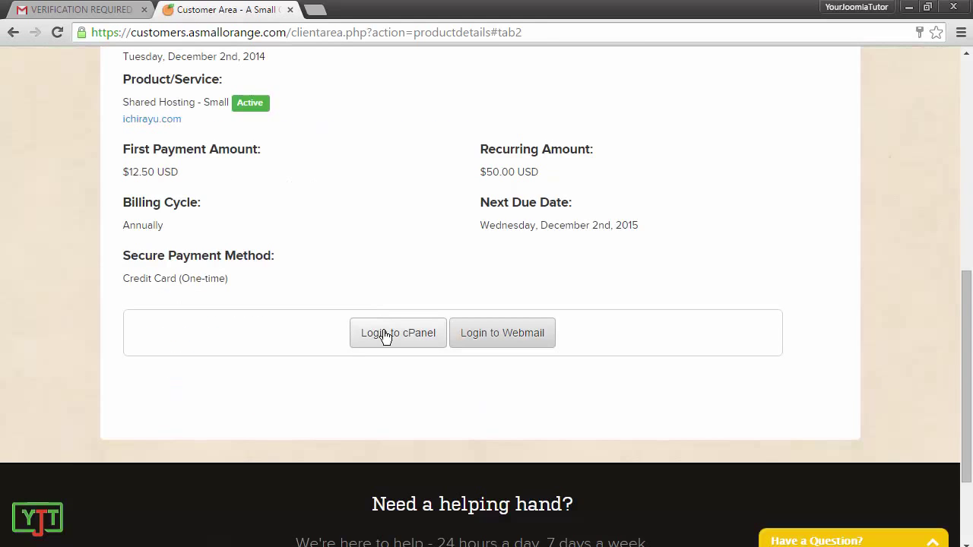
click(386, 335)
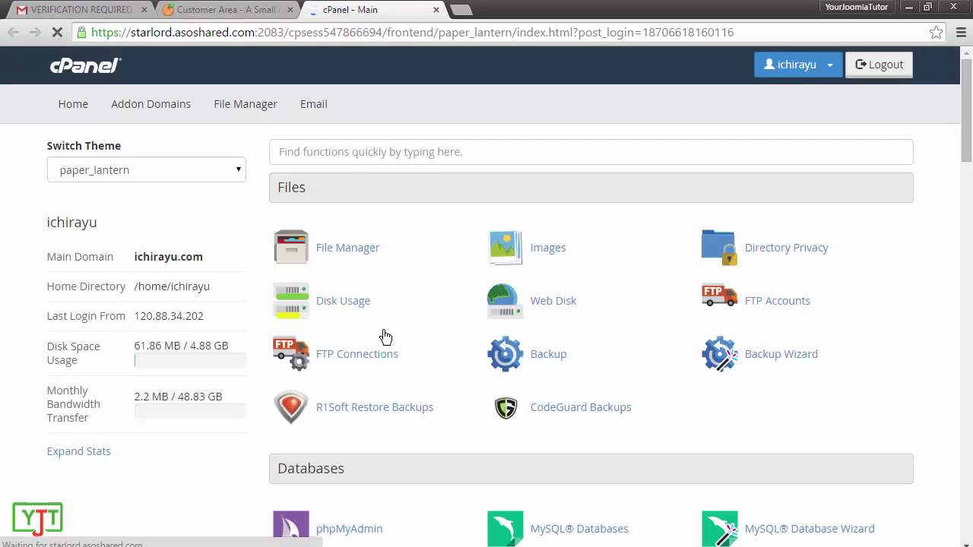
Step: Switch the cPanel theme to x3, then back to paper_lantern
scroll(385, 336, down, 10)
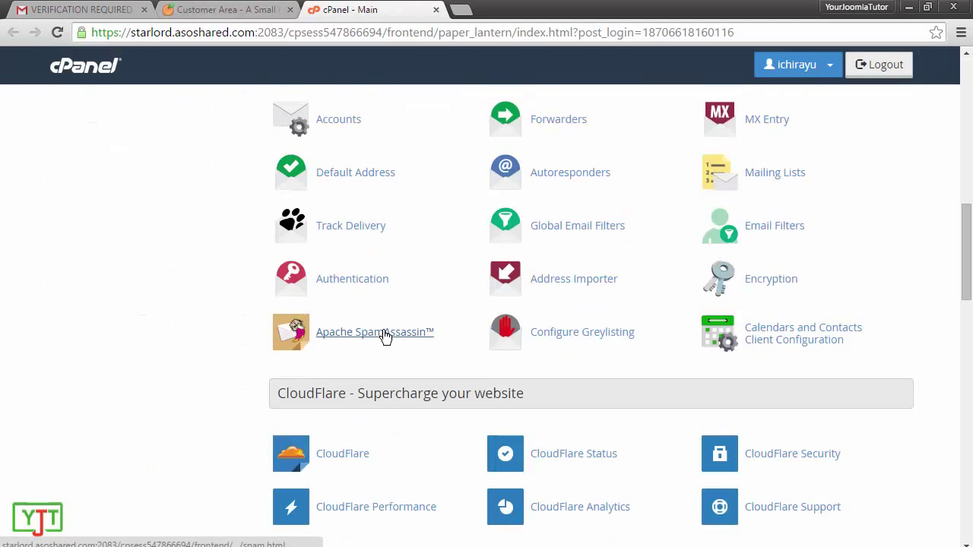
scroll(385, 337, down, 15)
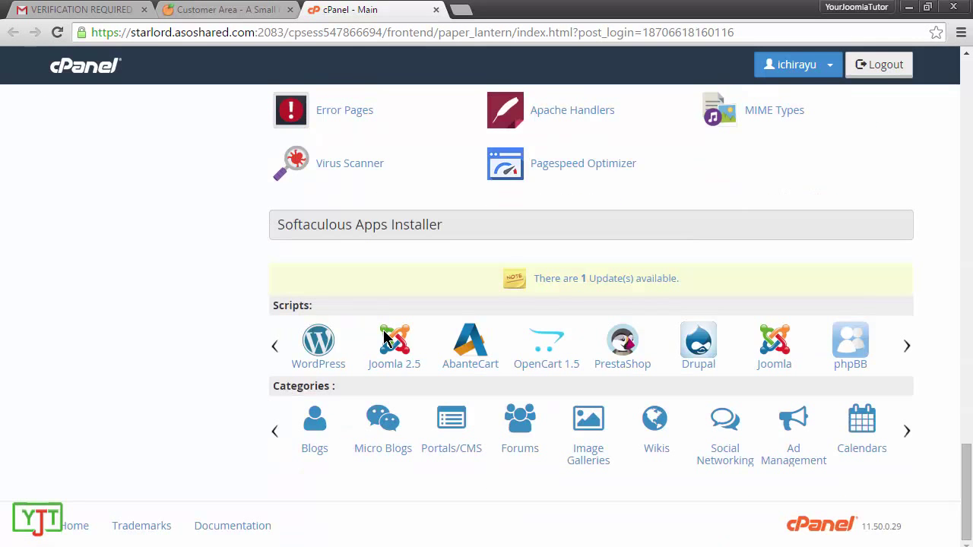
key(Home)
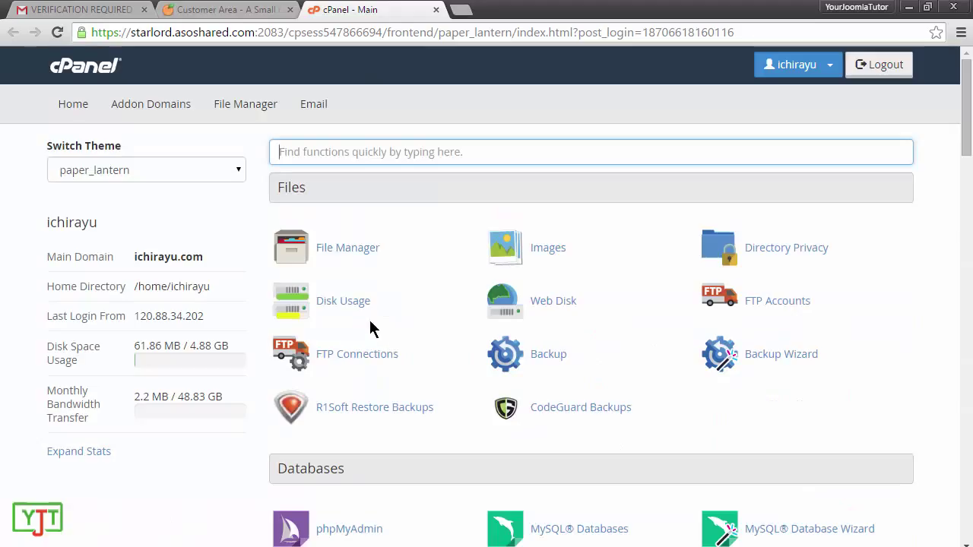
click(165, 175)
click(130, 206)
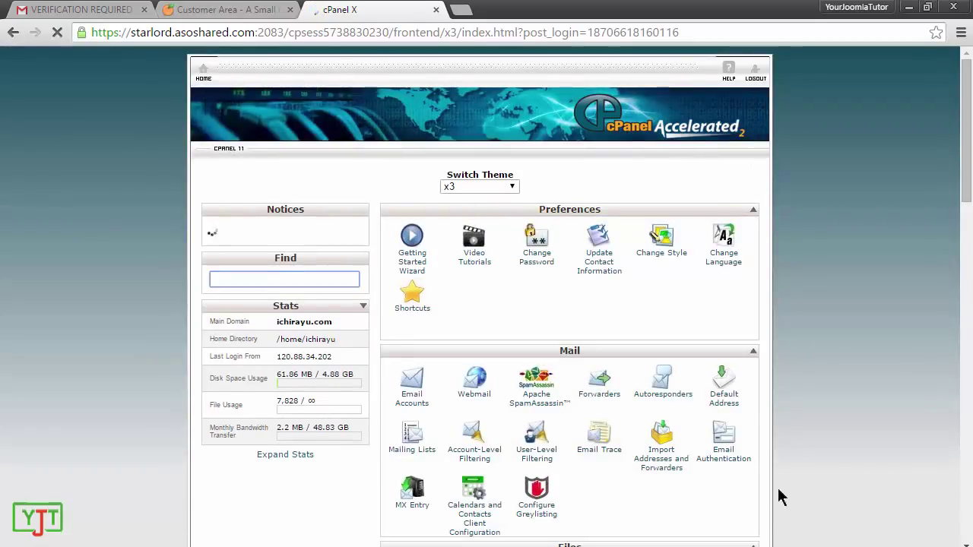
click(465, 190)
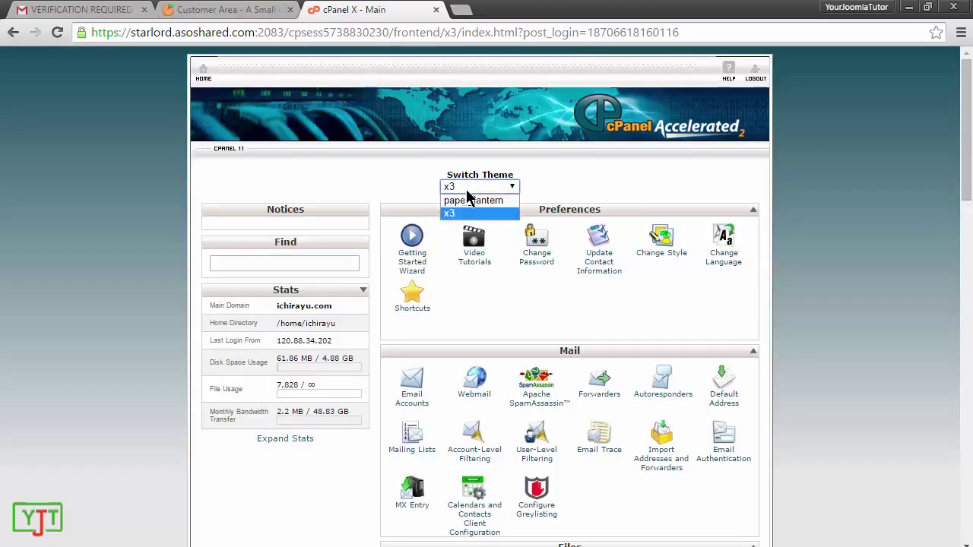
click(471, 199)
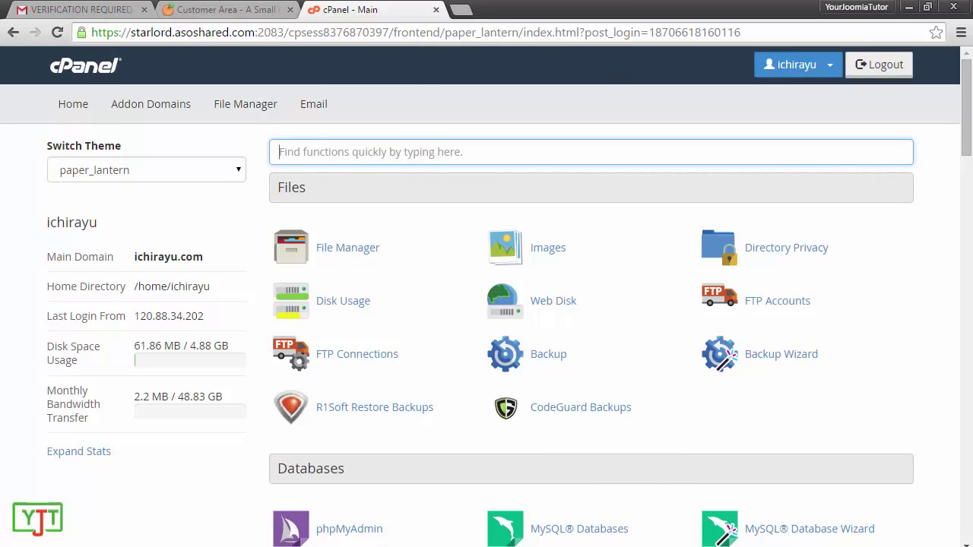
Step: Maximize the Chrome window showing the cPanel dashboard and select its page address
double_click(601, 7)
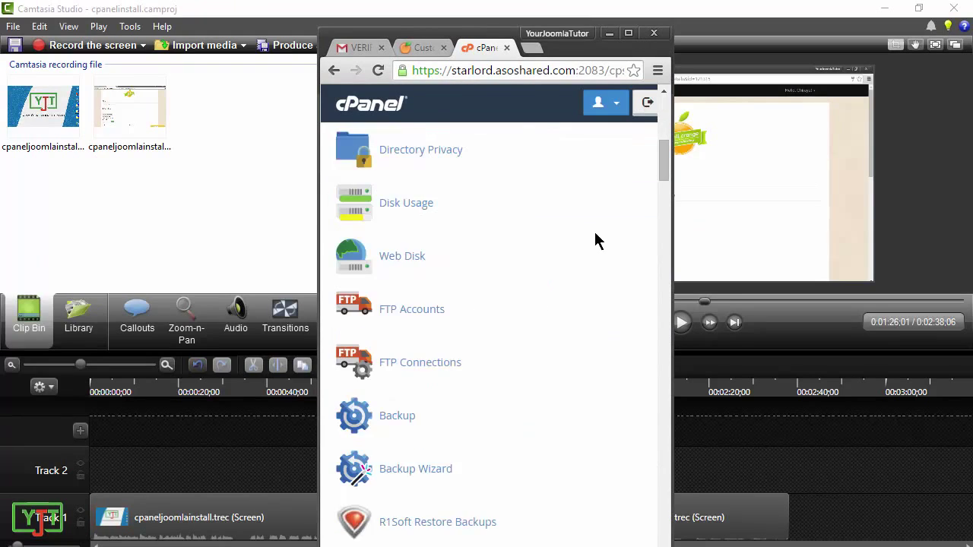
scroll(636, 338, up, 3)
double_click(629, 33)
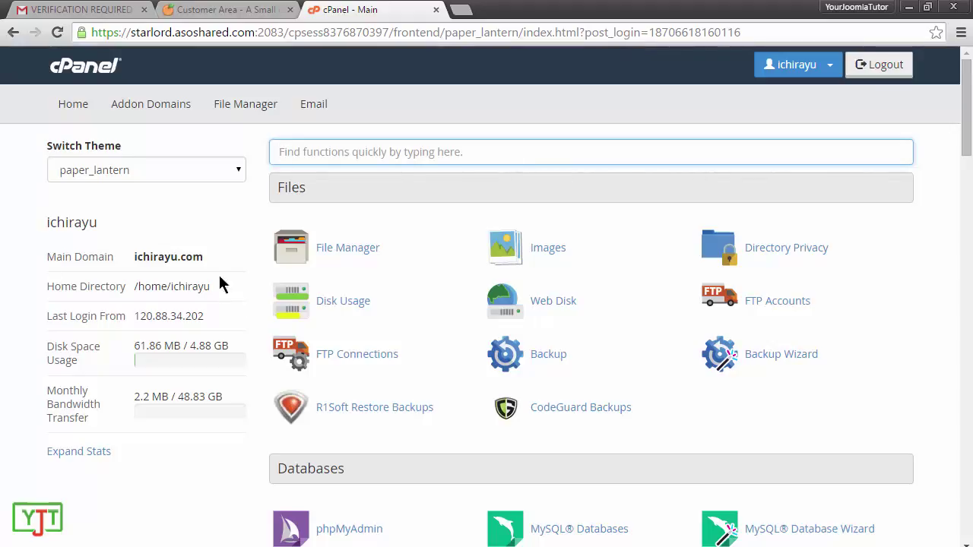
drag(209, 258, 131, 256)
click(237, 202)
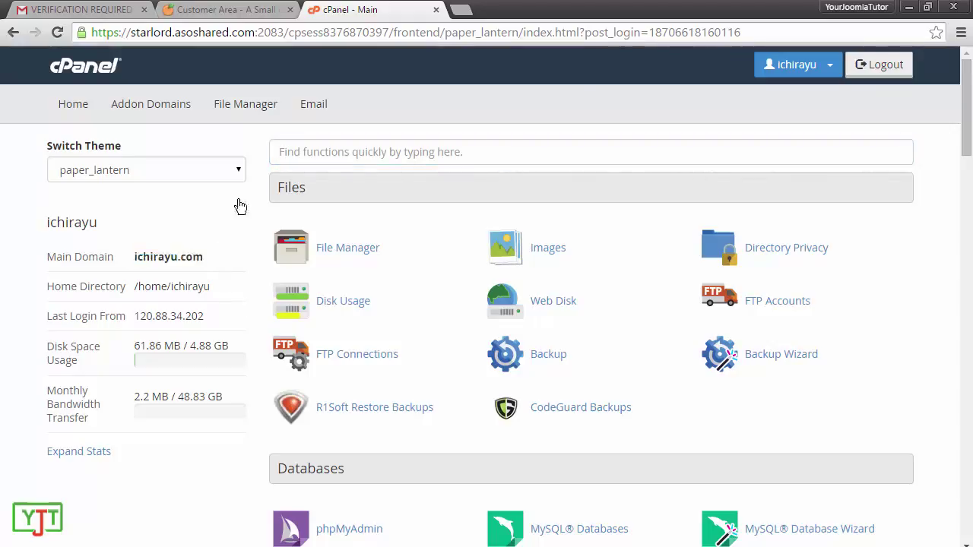
click(384, 31)
Step: Open the account's site in a new tab, then close it and return to cPanel
text(iak)
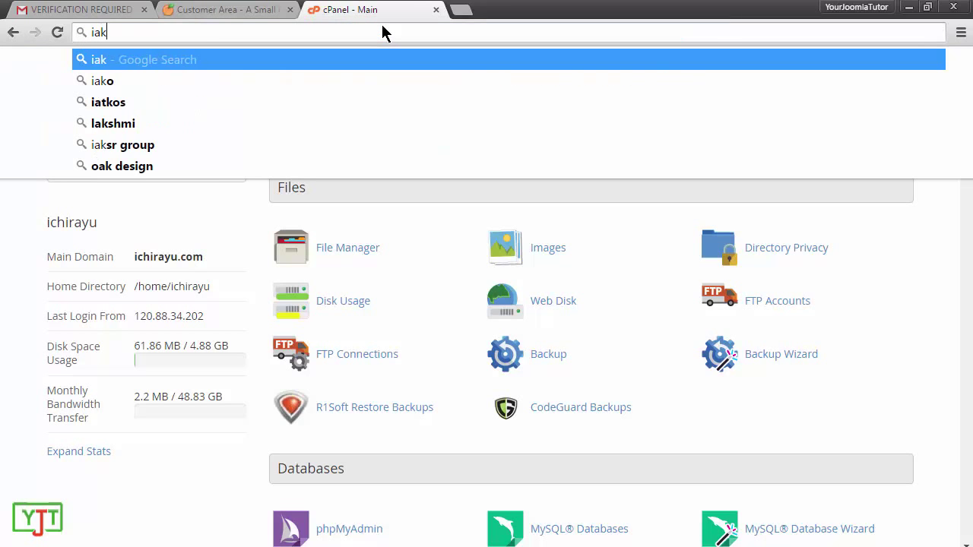
text(ashlal.net)
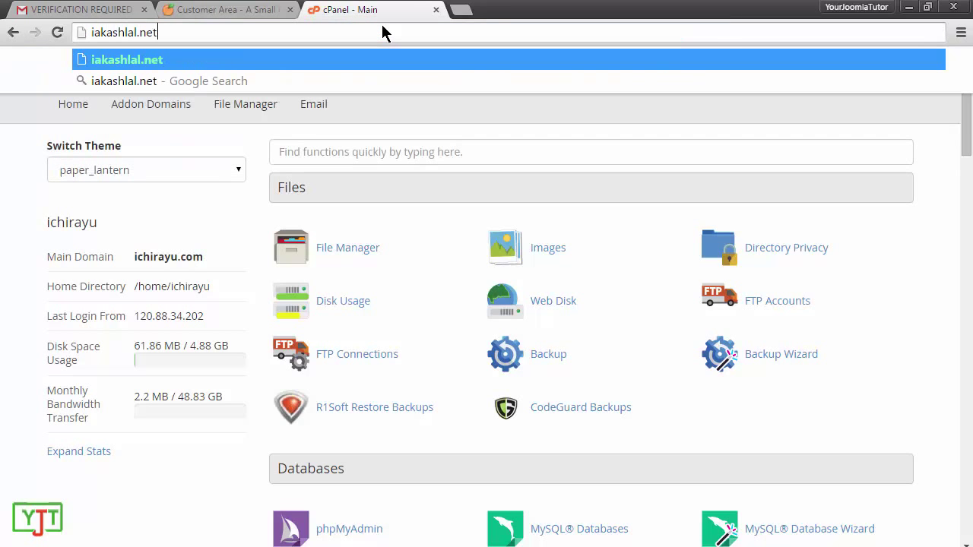
key(ctrl+a)
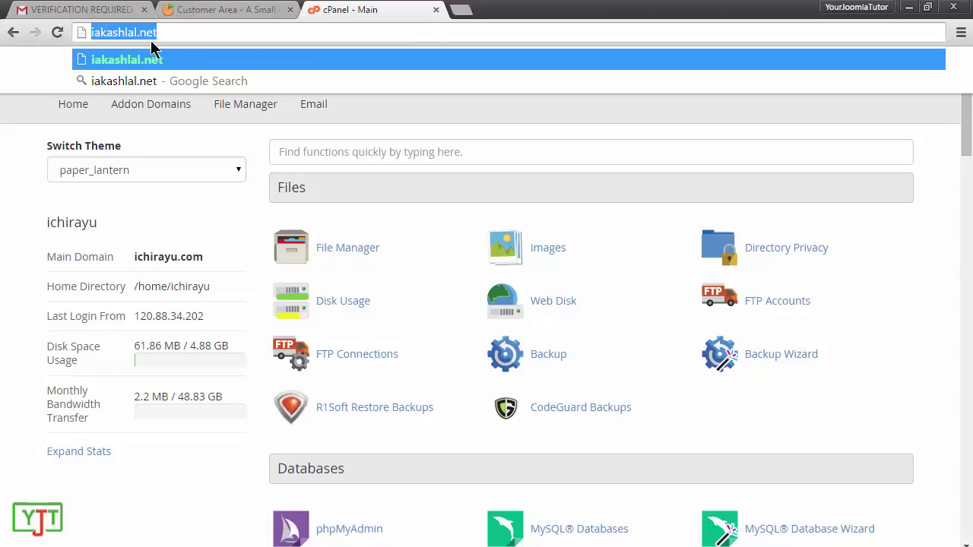
key(alt+Return)
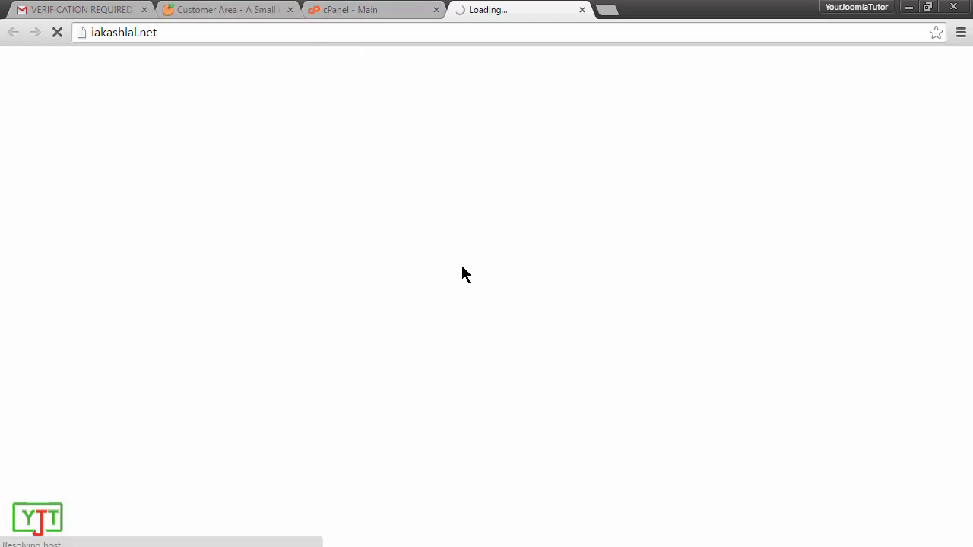
click(363, 8)
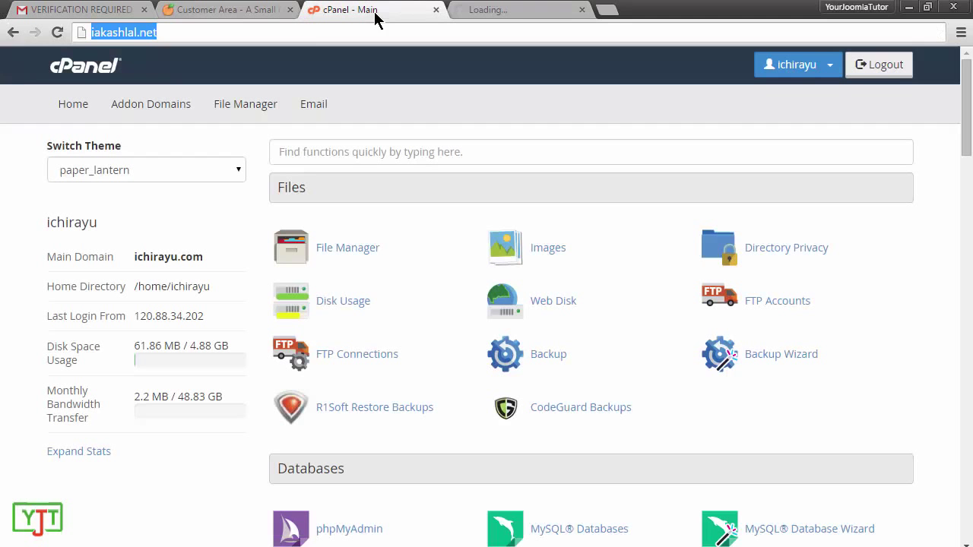
click(583, 9)
click(218, 261)
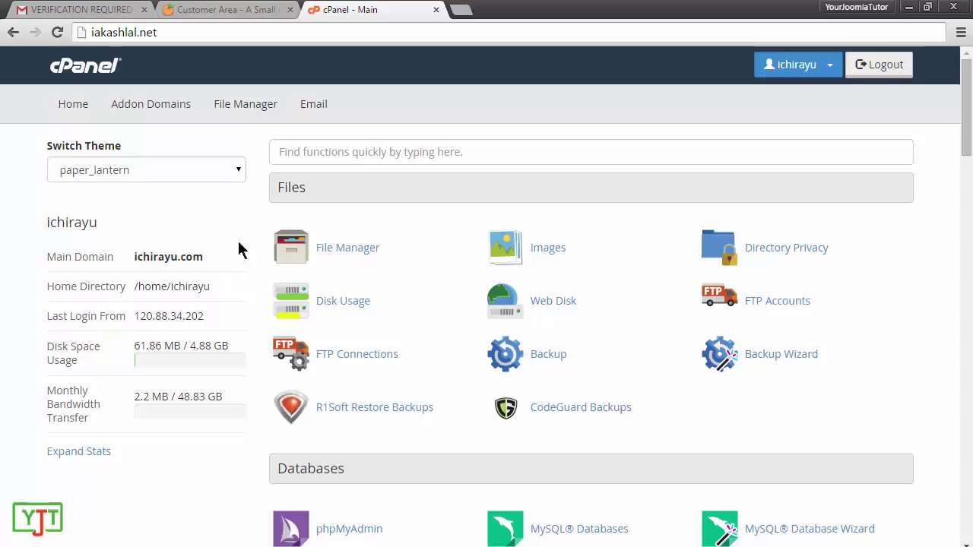
Step: Filter cPanel functions for 'sof' and open Softaculous Apps Installer
click(323, 151)
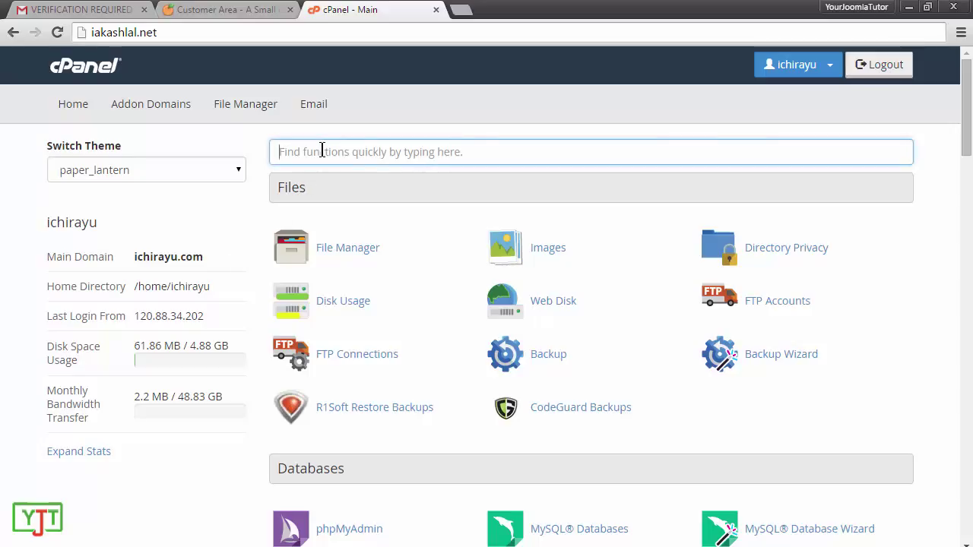
text(sof)
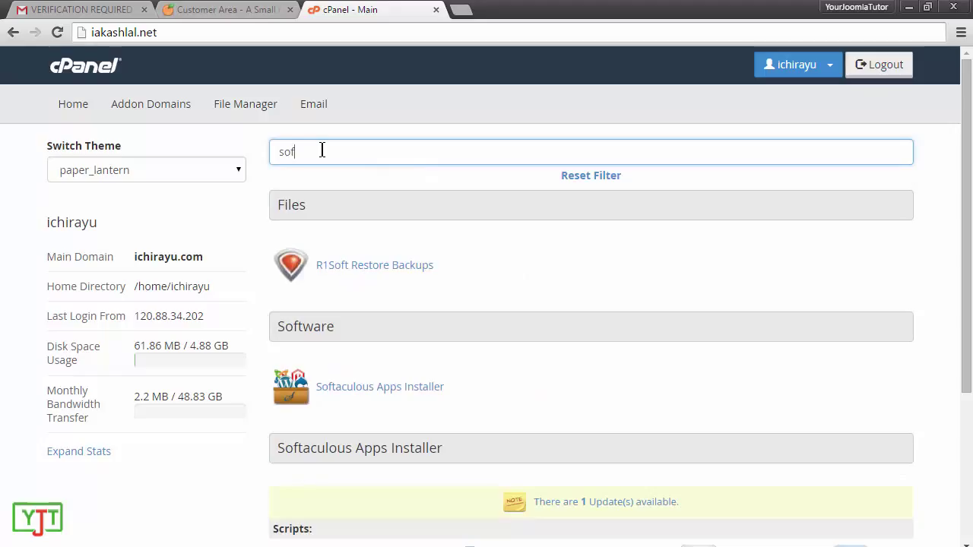
drag(322, 150, 256, 148)
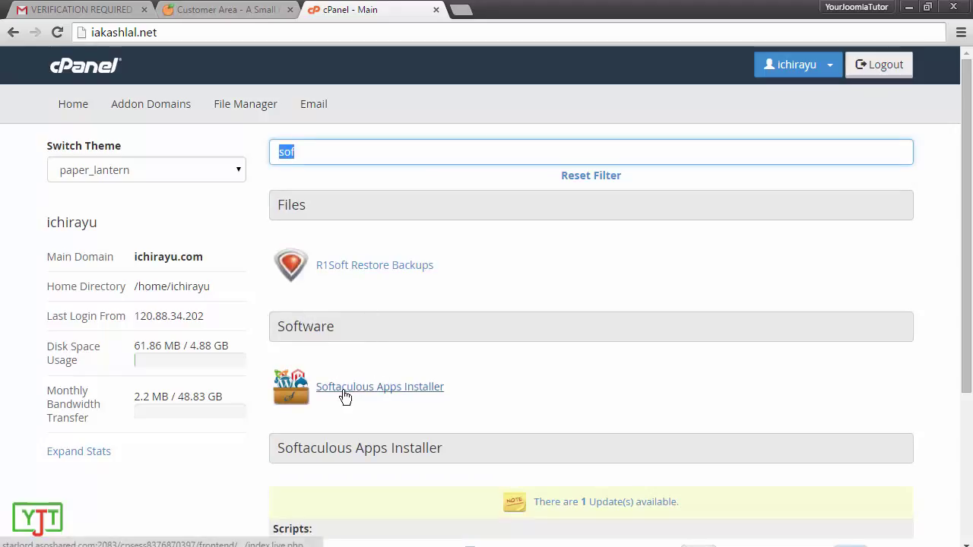
click(402, 389)
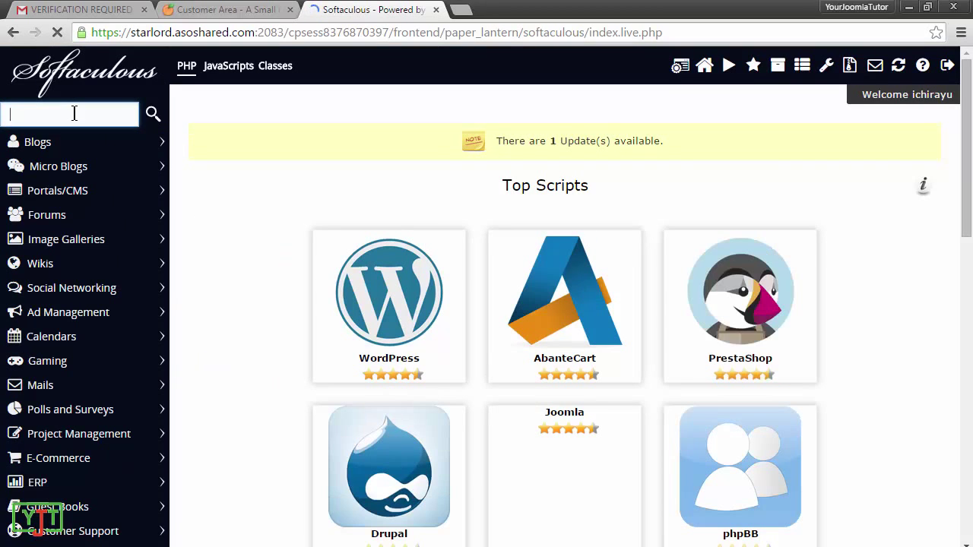
Step: Search Softaculous for 'joomla' and open Joomla's installation form
text(joomla)
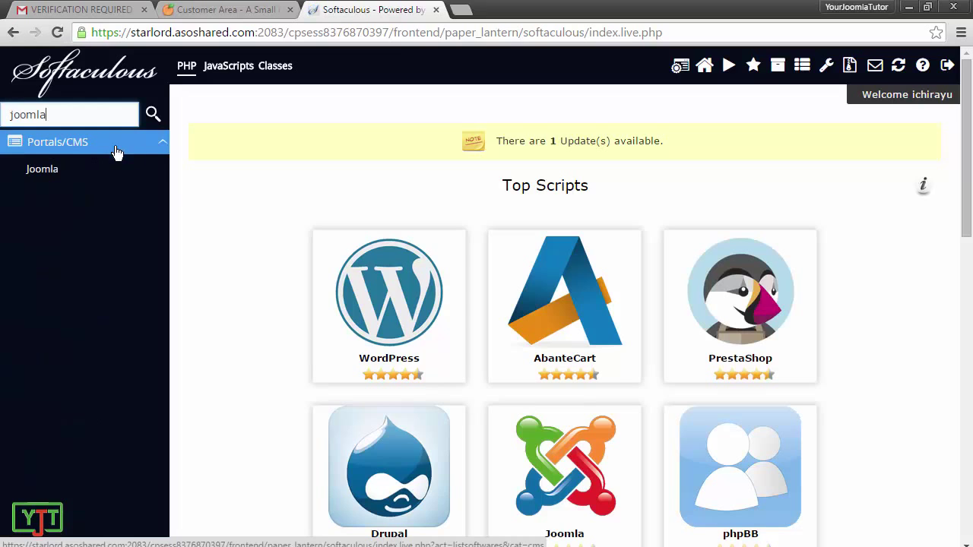
click(44, 171)
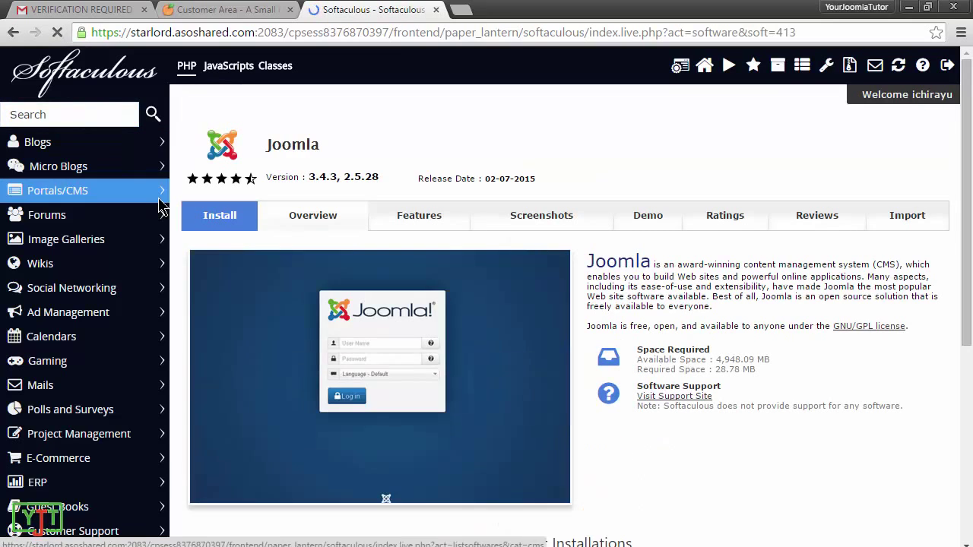
click(206, 220)
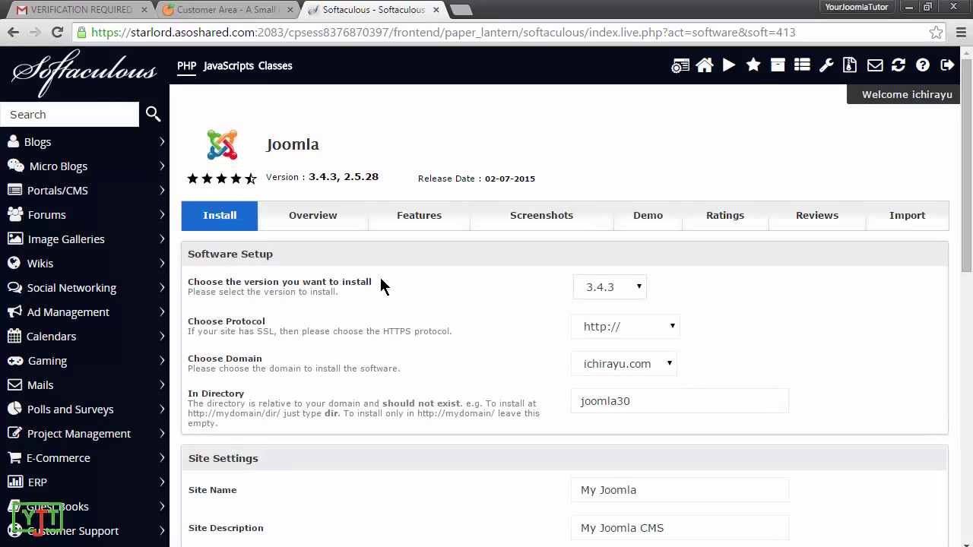
click(600, 289)
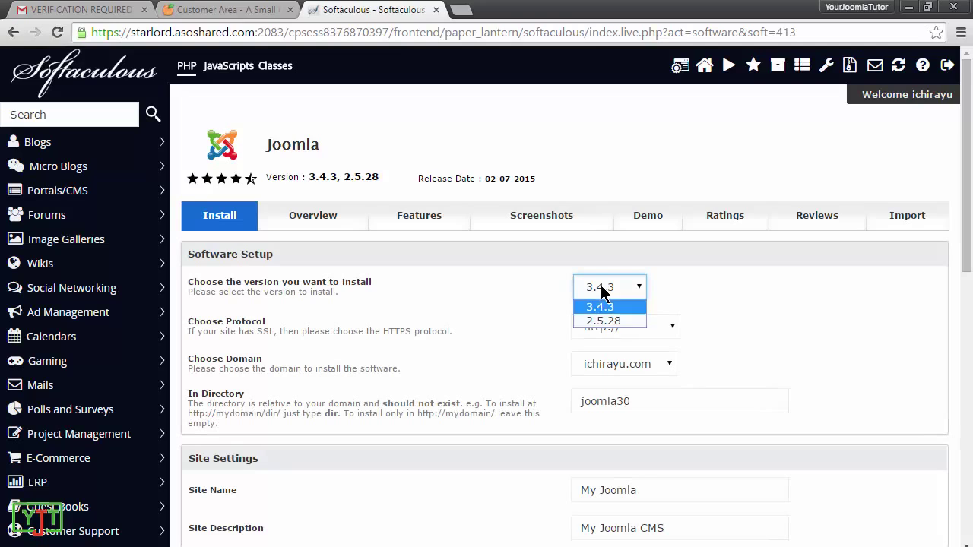
click(605, 306)
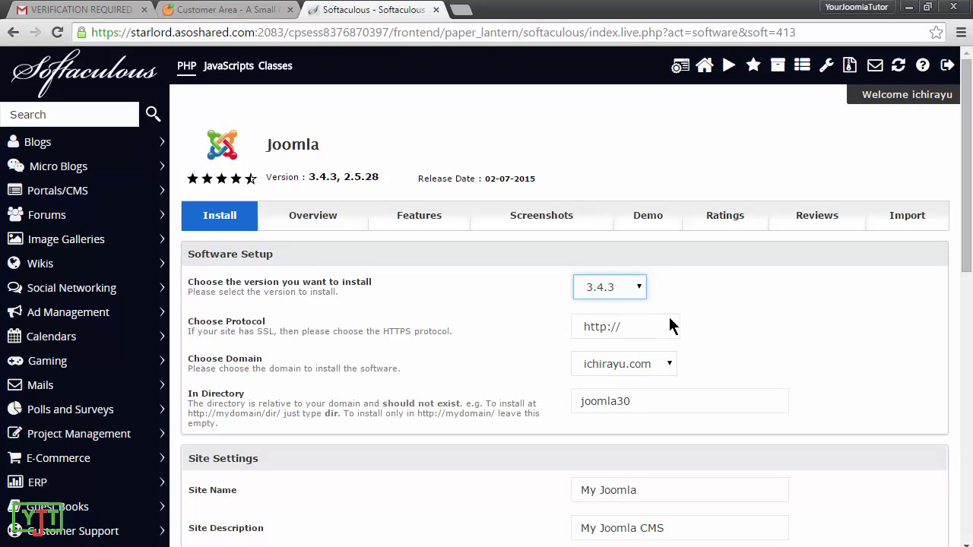
click(625, 335)
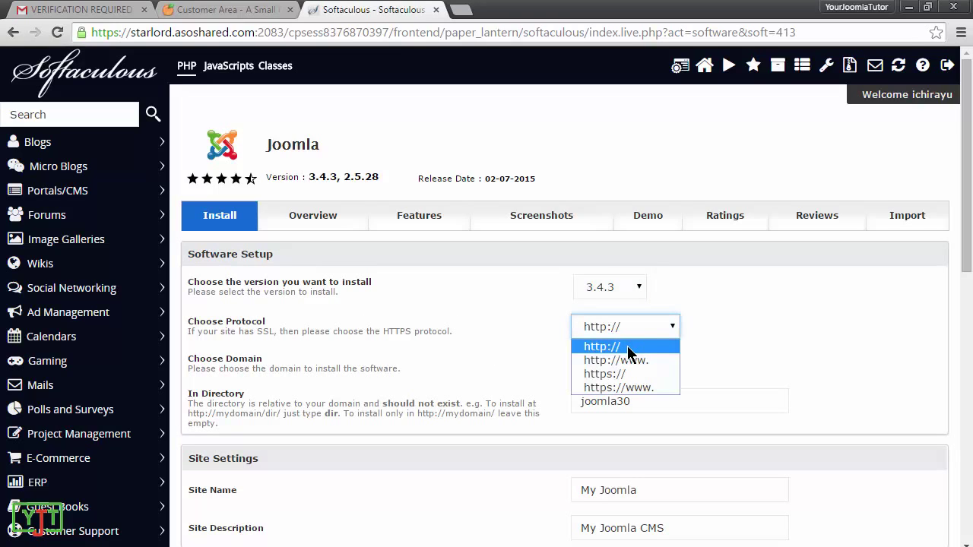
click(627, 347)
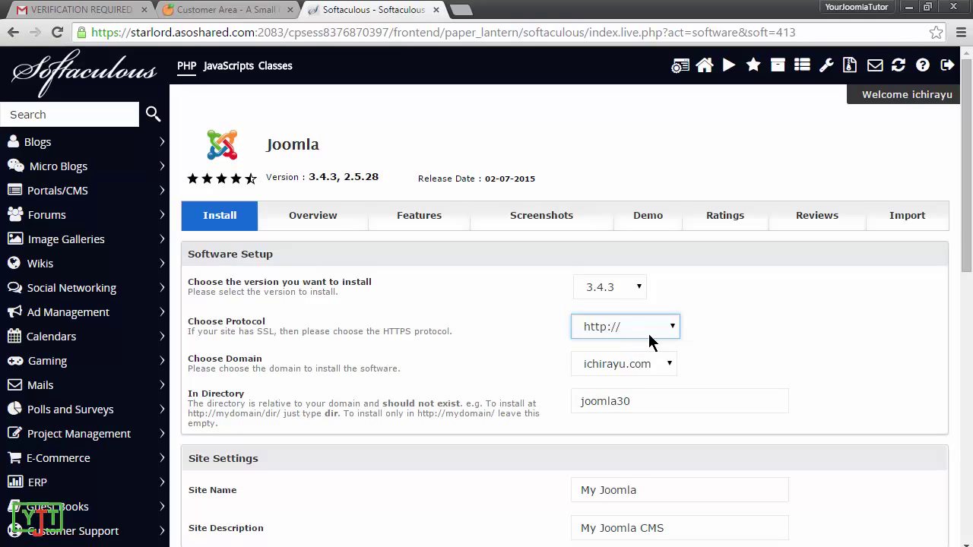
click(628, 365)
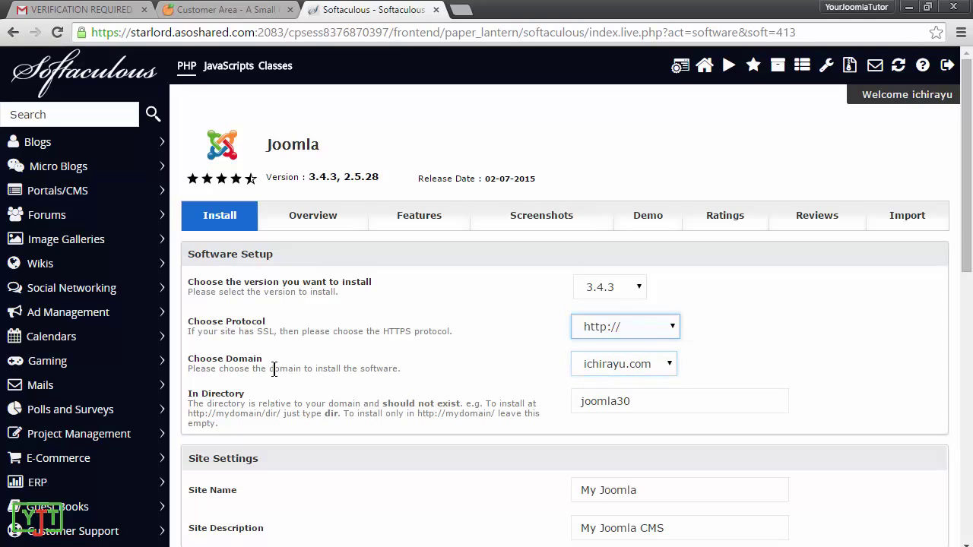
click(627, 366)
click(626, 383)
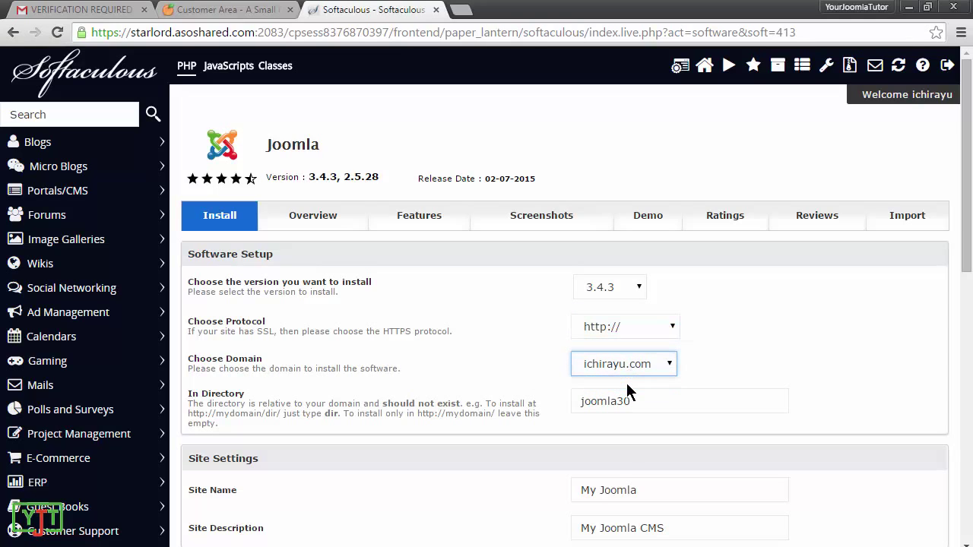
click(674, 406)
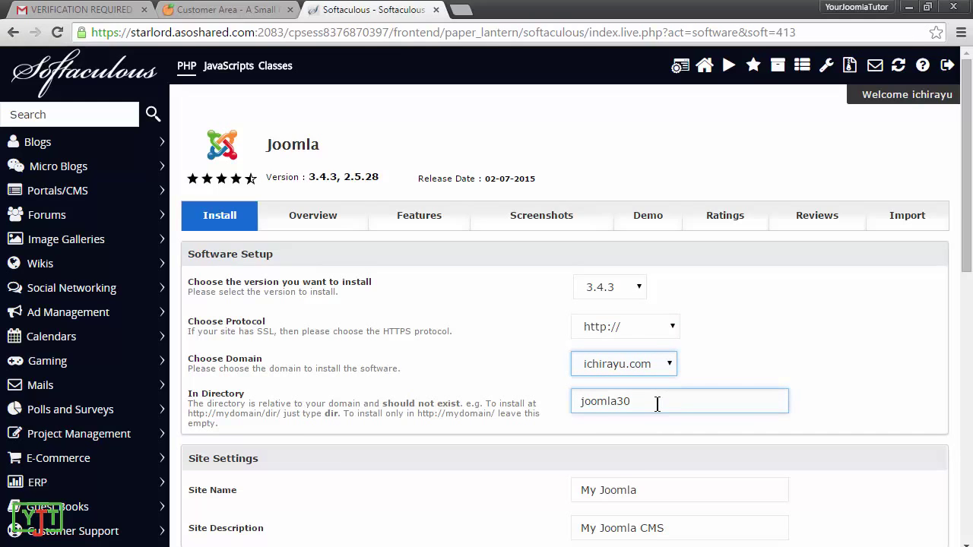
key(ctrl+a)
key(BackSpace)
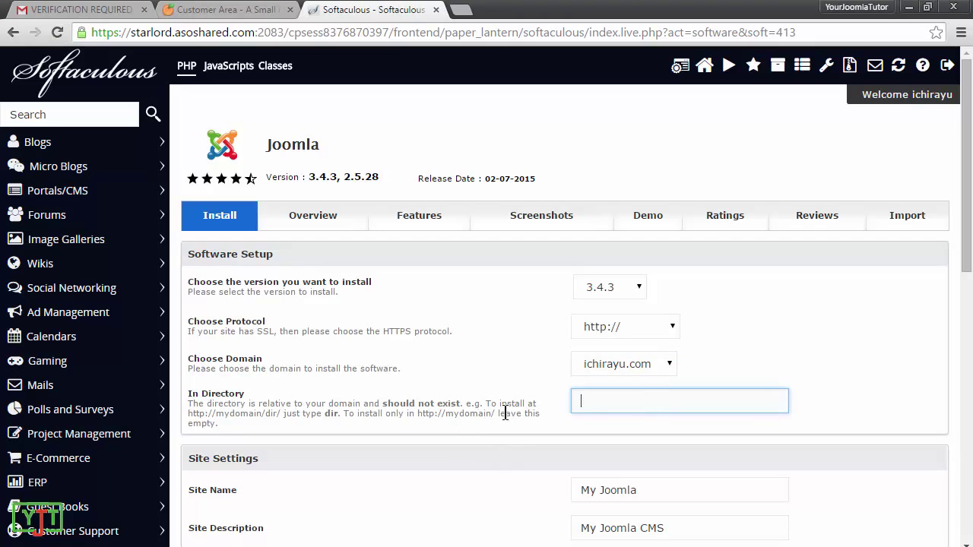
Step: Type the site's domain plus '/marketing' in a new tab, then return to the install form's directory field
click(462, 10)
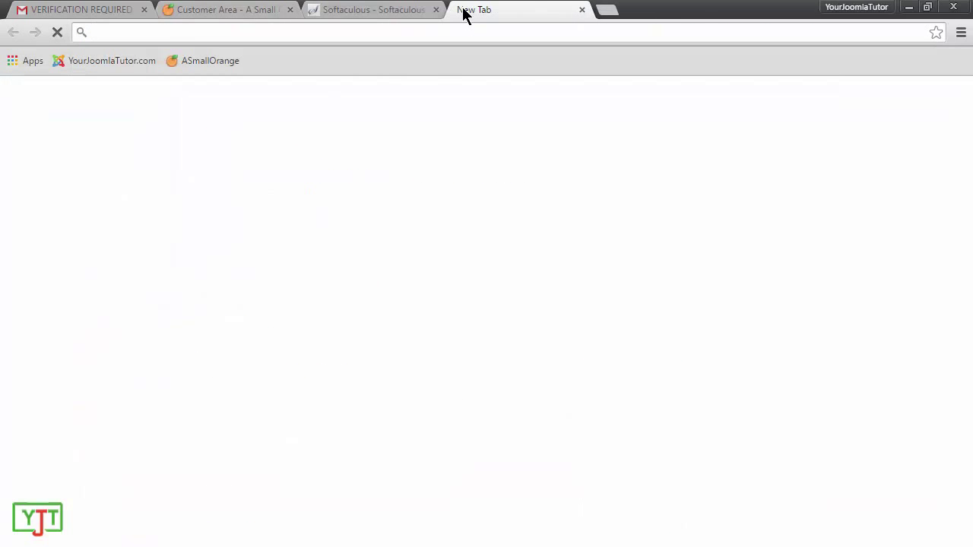
text(ichiray)
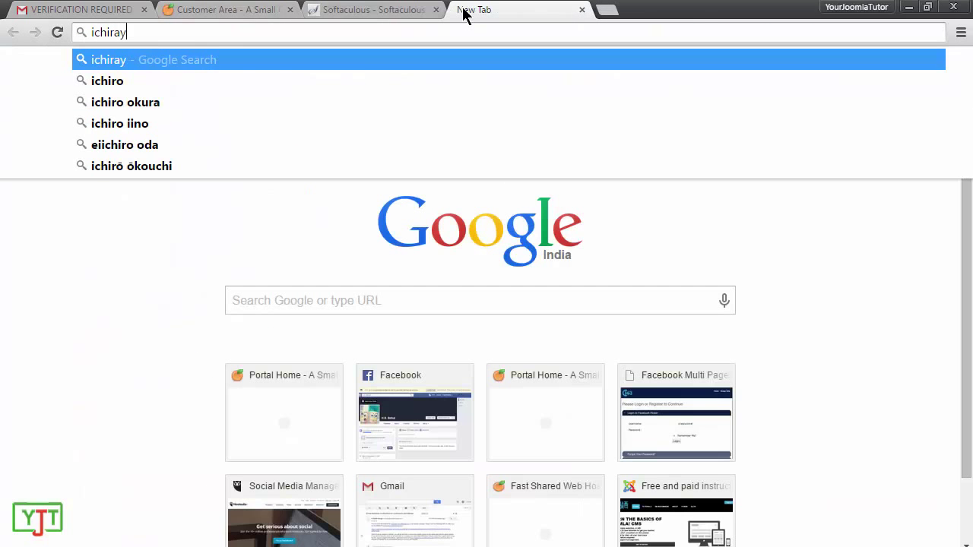
text(u.com)
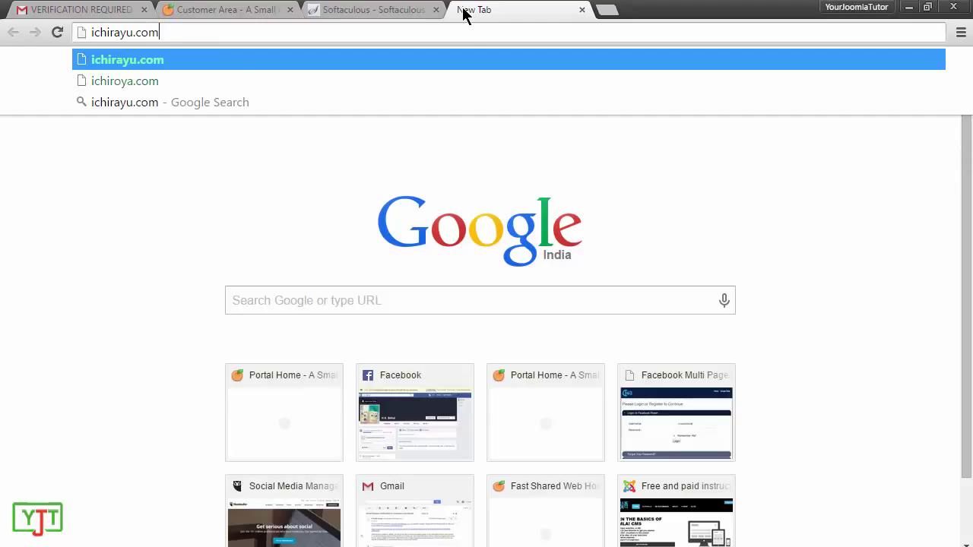
double_click(471, 32)
click(471, 32)
triple_click(471, 32)
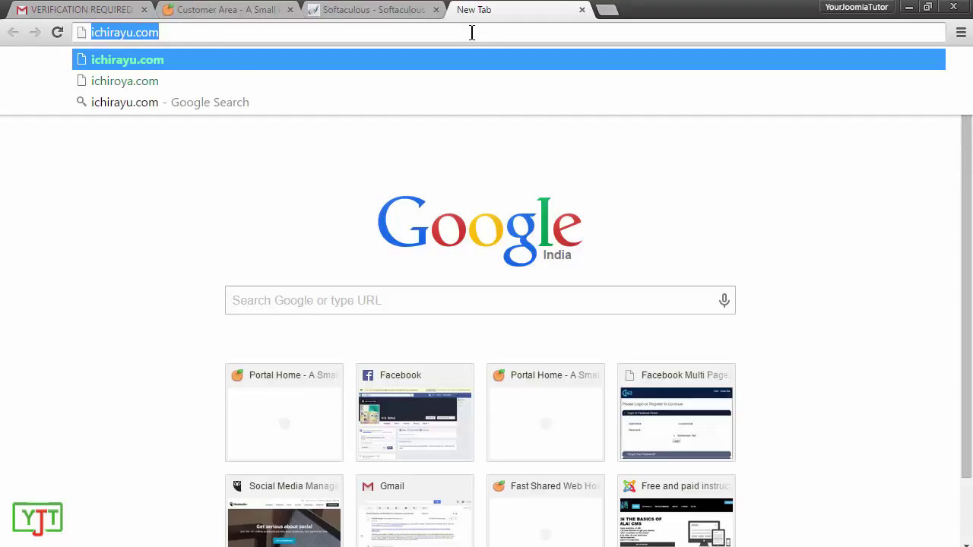
click(471, 32)
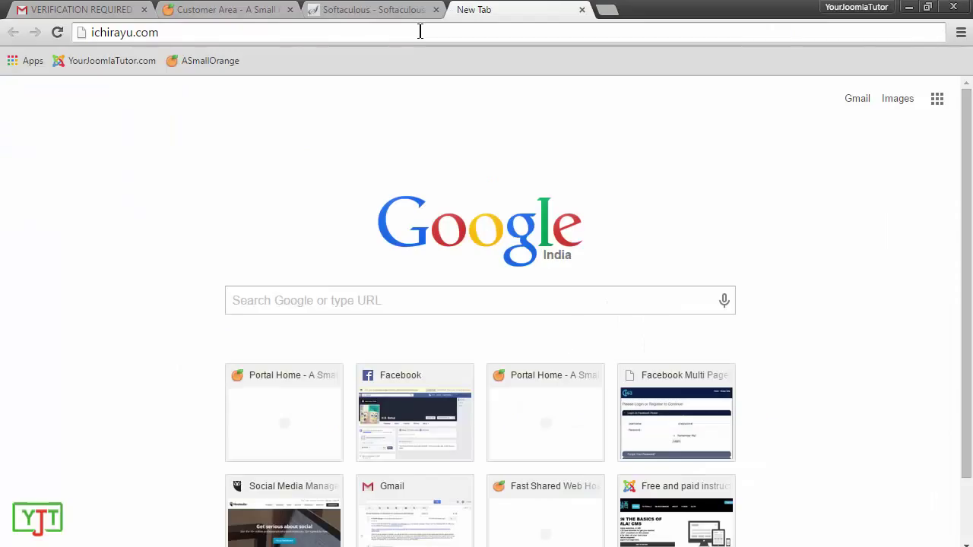
text(/)
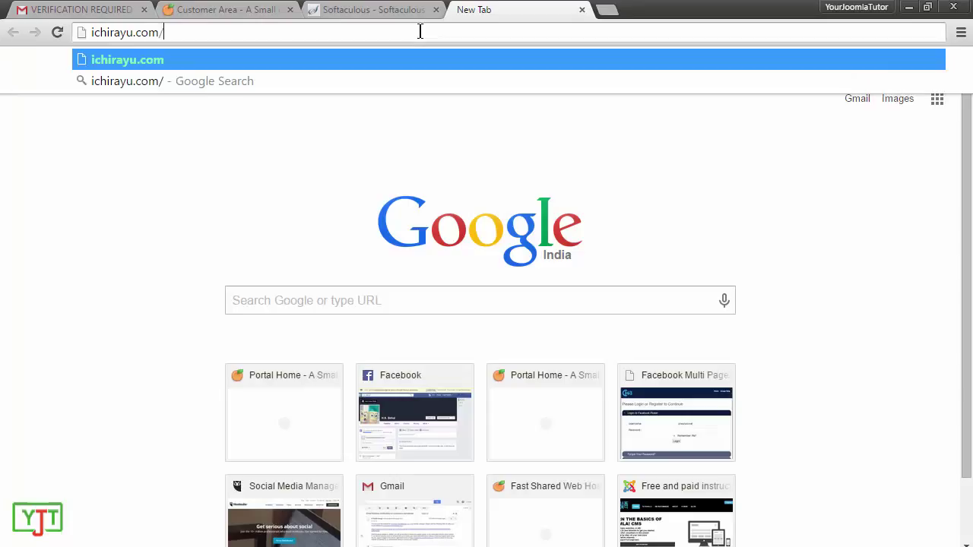
text(marketing)
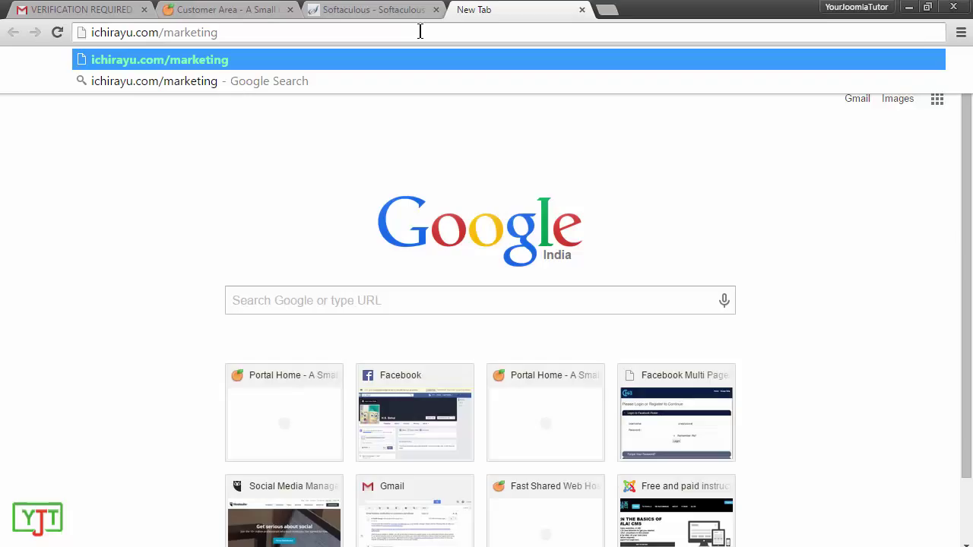
click(412, 11)
click(604, 400)
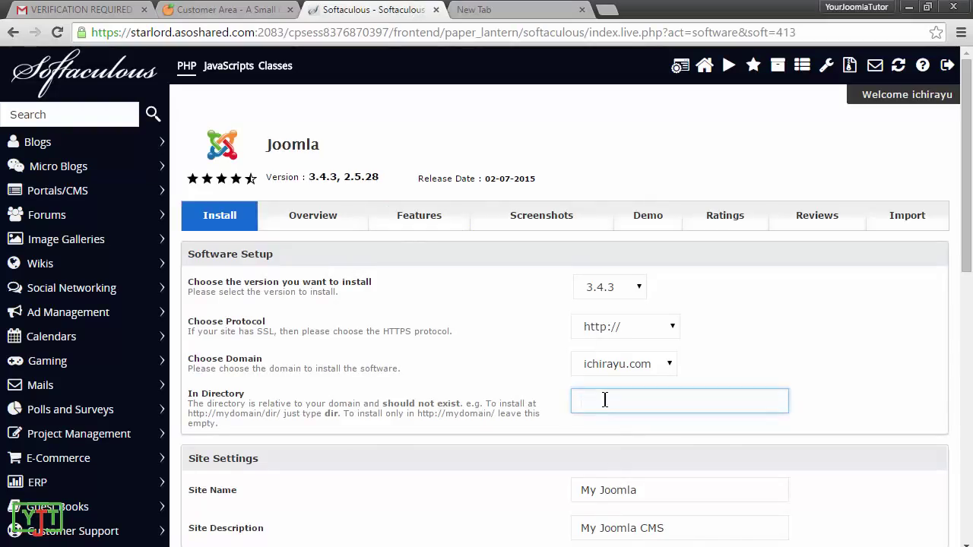
Step: Set the Joomla install directory to 'marketing'
text(marketing)
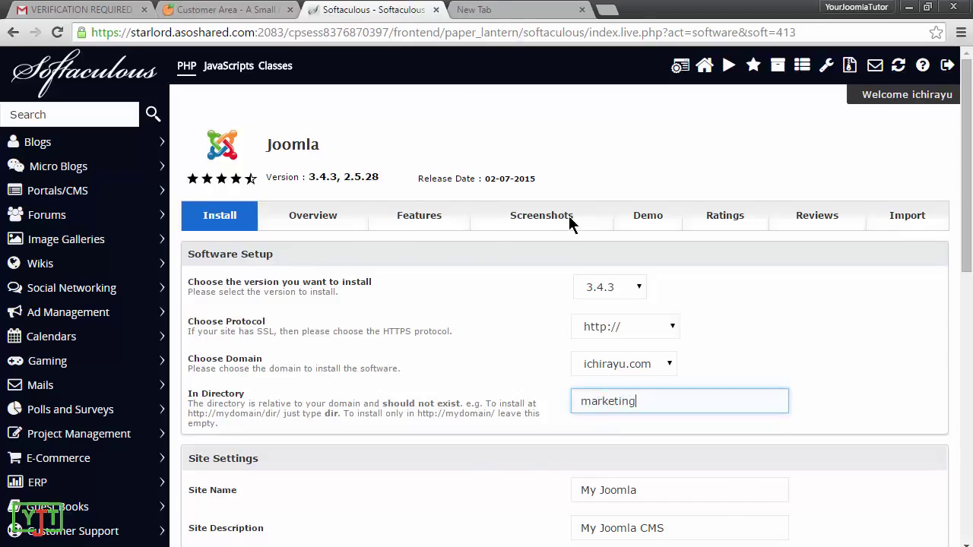
click(478, 9)
click(372, 9)
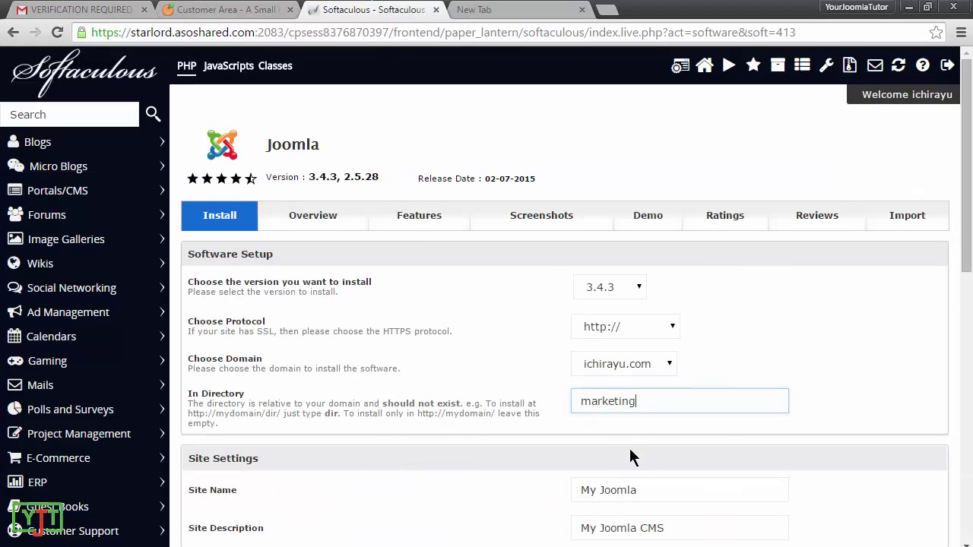
scroll(630, 456, down, 3)
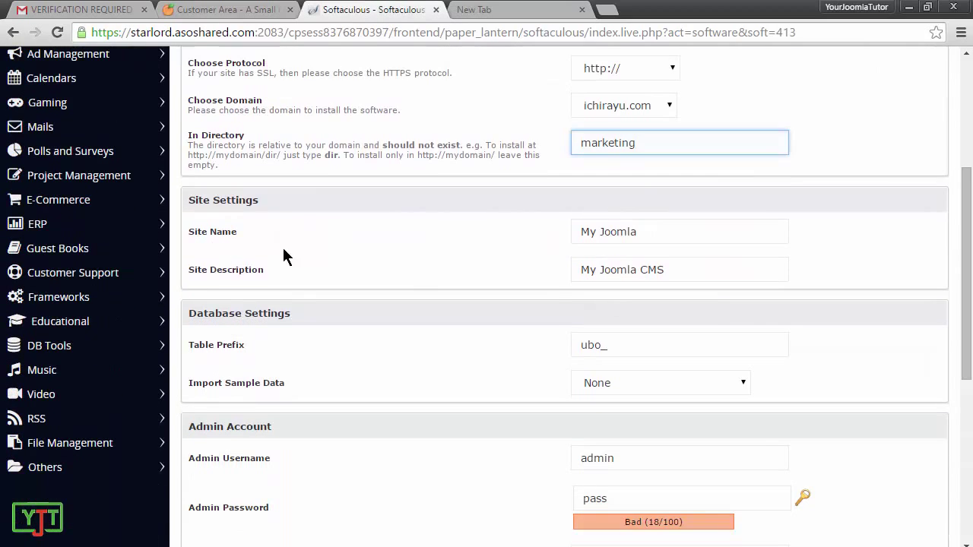
Step: Name the site 'My marketing website', add a marketing description, and keep no sample data
triple_click(638, 232)
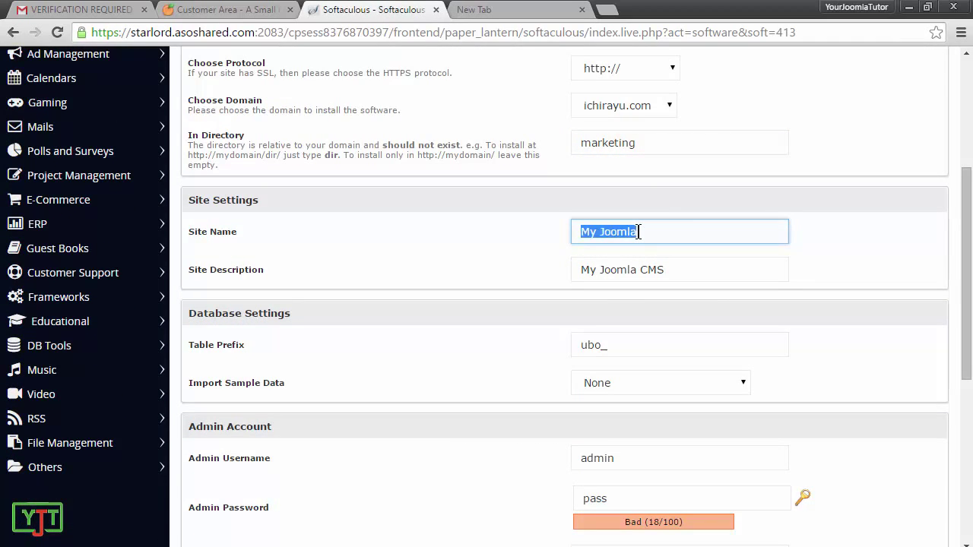
text(My marketing website)
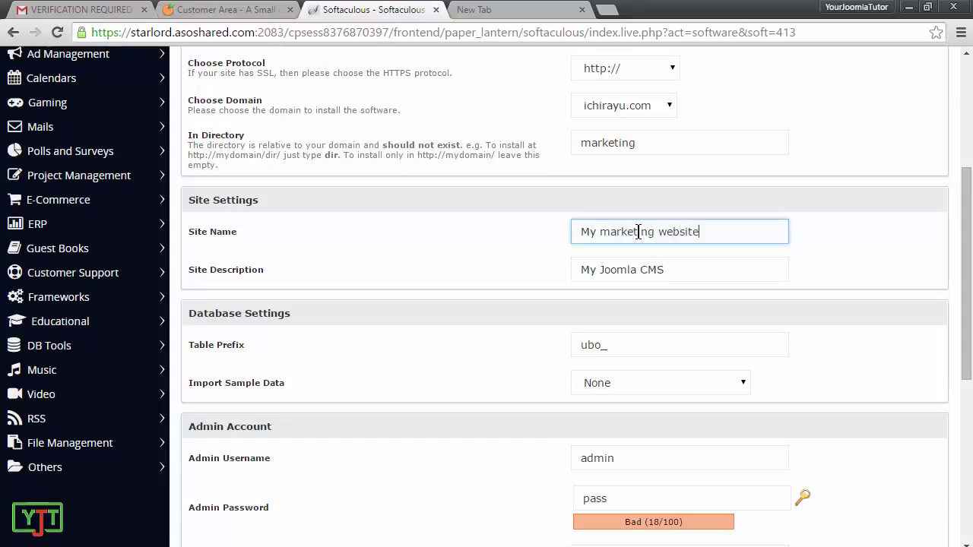
key(Tab)
text(This)
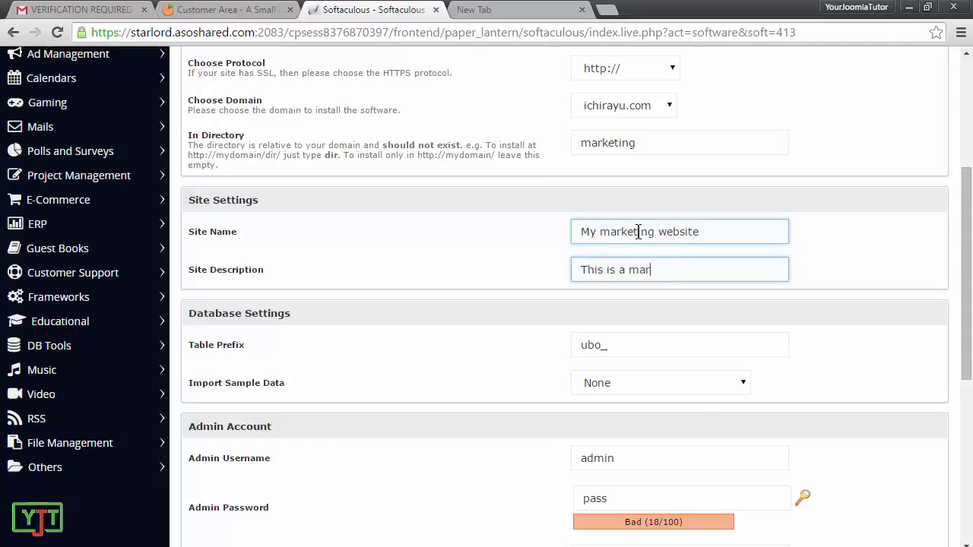
text( is a marketing site I am making)
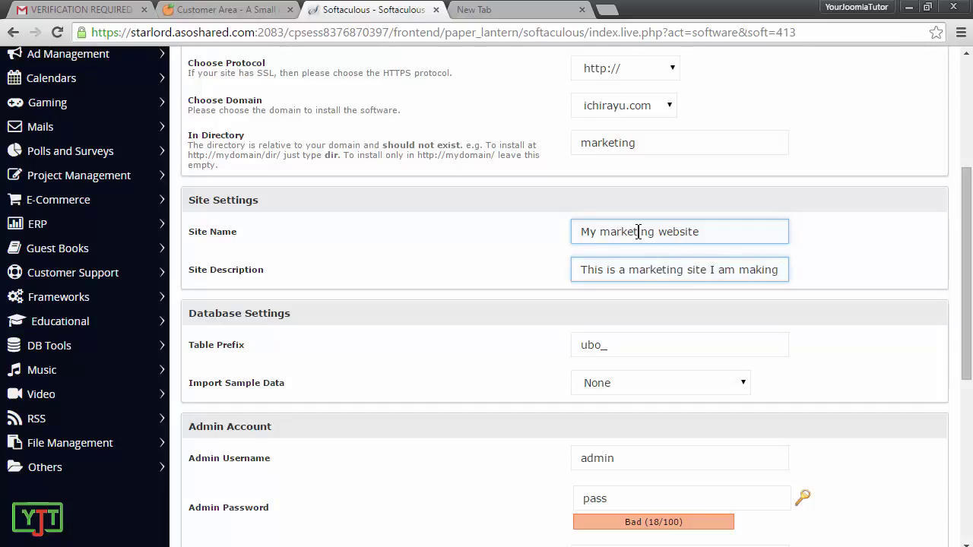
click(630, 385)
click(644, 385)
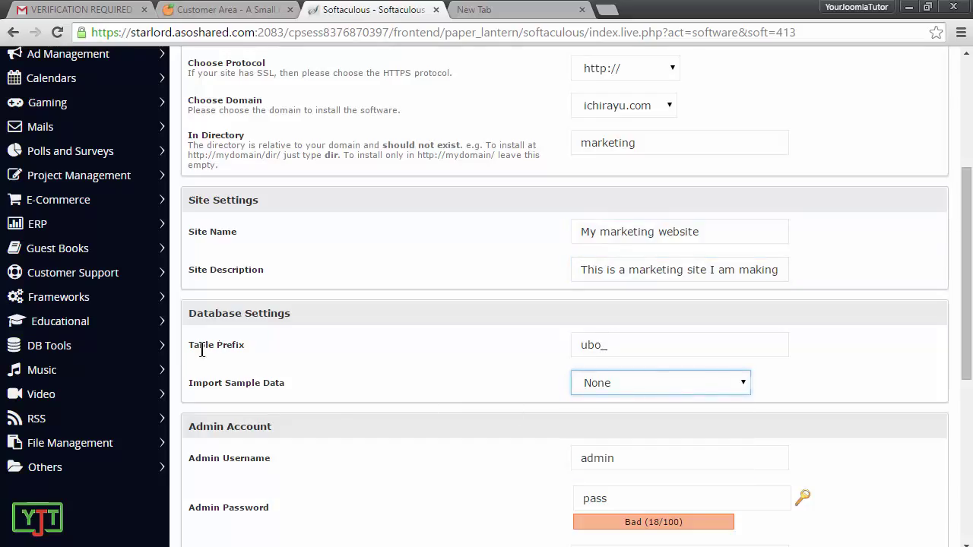
click(214, 347)
scroll(214, 348, down, 3)
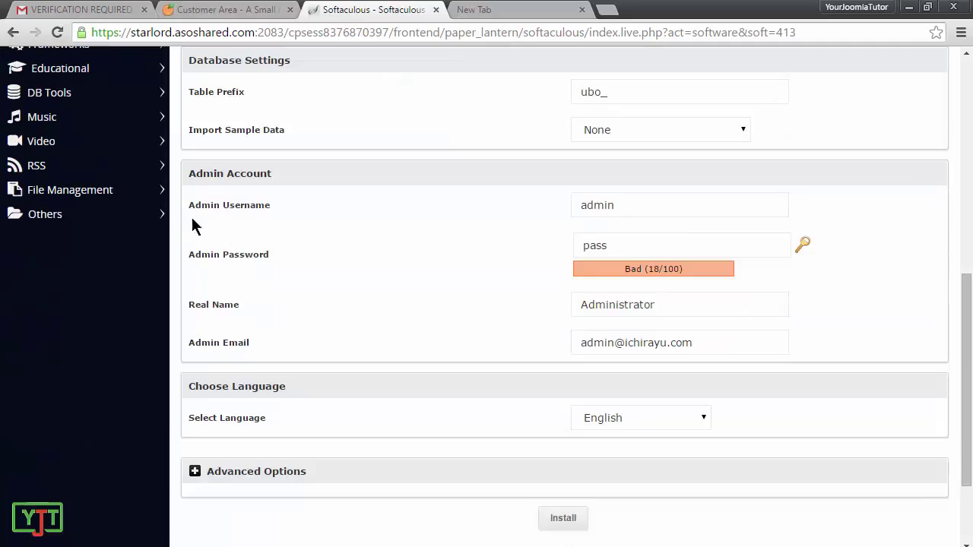
Step: Replace the default admin username and set a new strong admin password
click(606, 205)
click(612, 245)
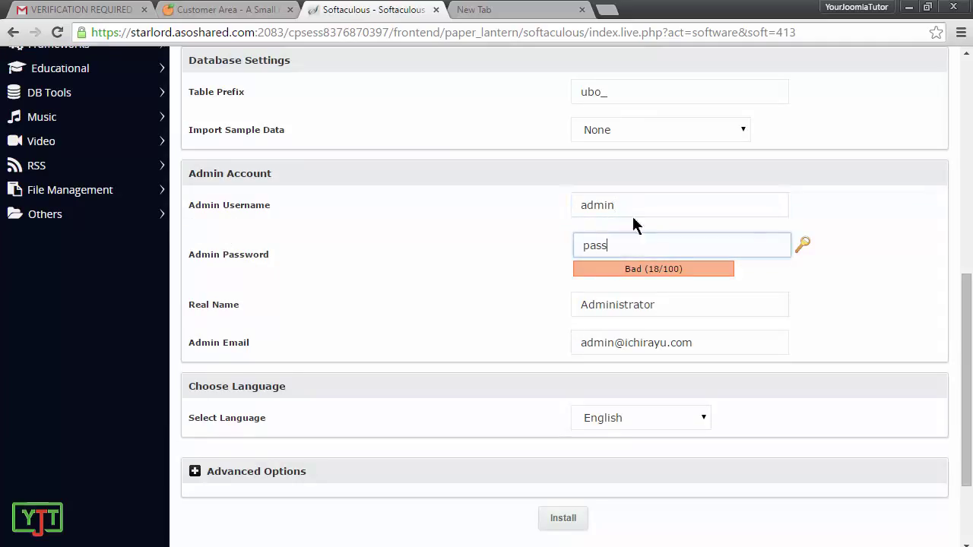
click(631, 202)
key(BackSpace)
key(BackSpace)
key(BackSpace)
key(BackSpace)
key(BackSpace)
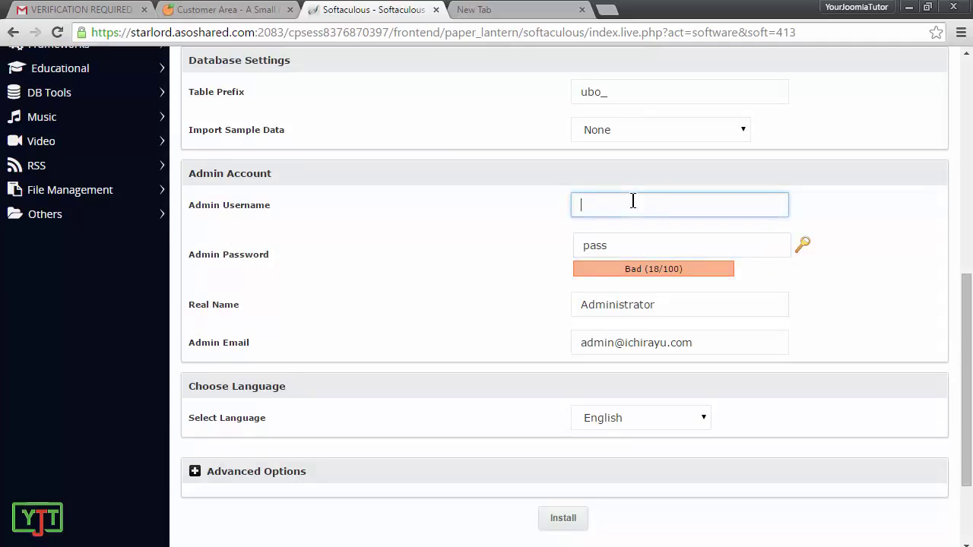
key(Tab)
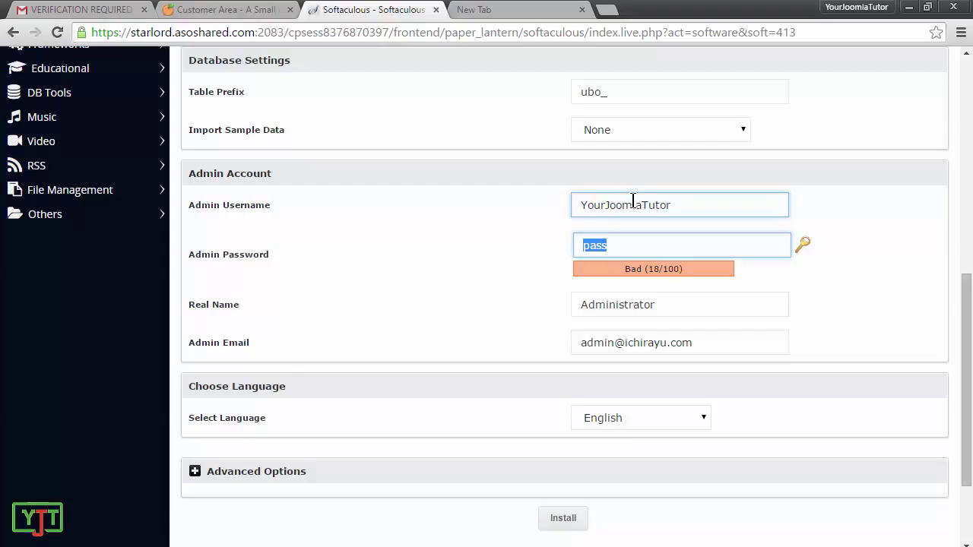
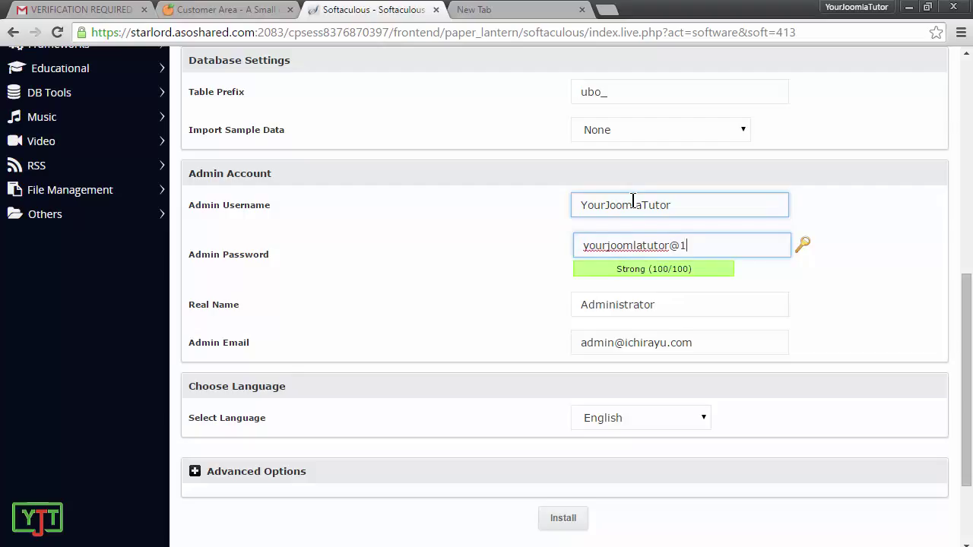
key(ctrl+a)
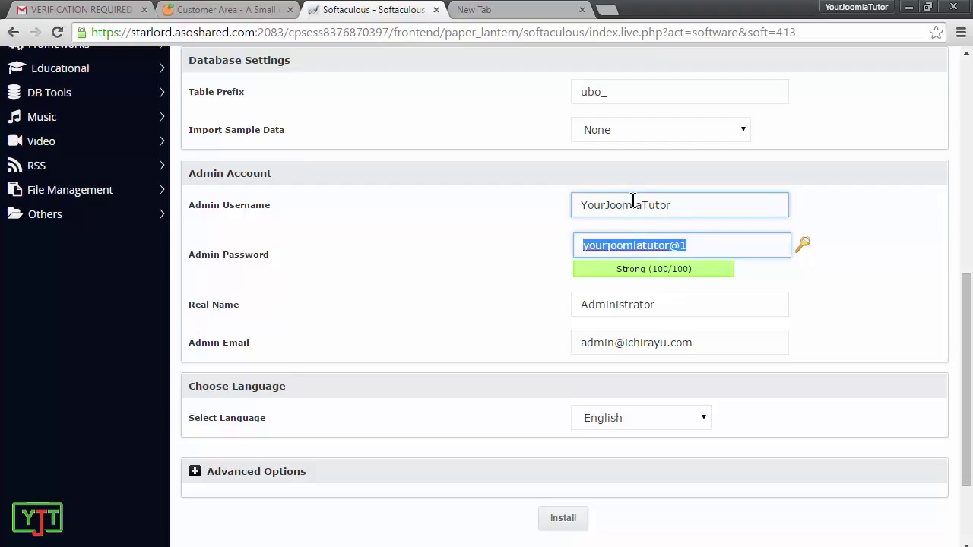
click(408, 343)
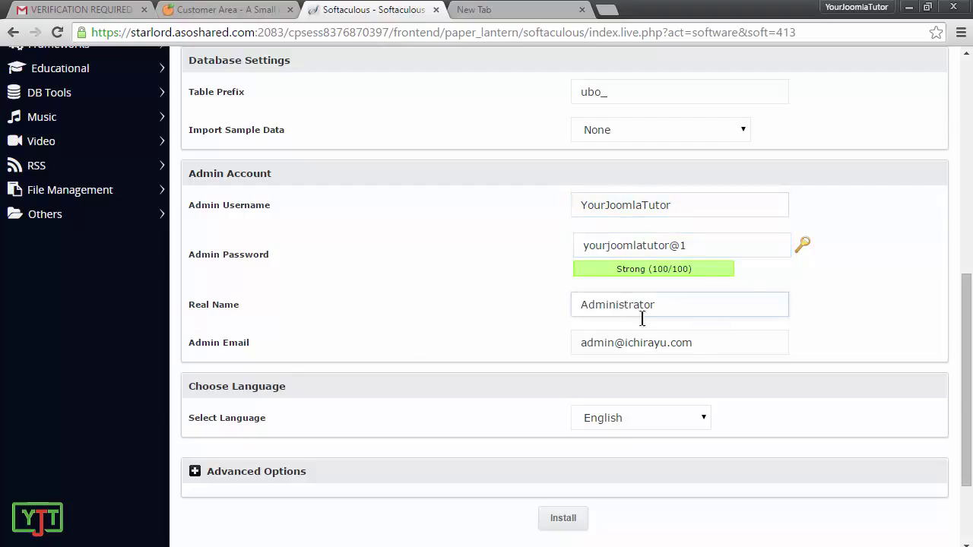
Step: Enter the admin e-mail address and set the real name to 'Marketer'
click(646, 342)
key(ctrl+a)
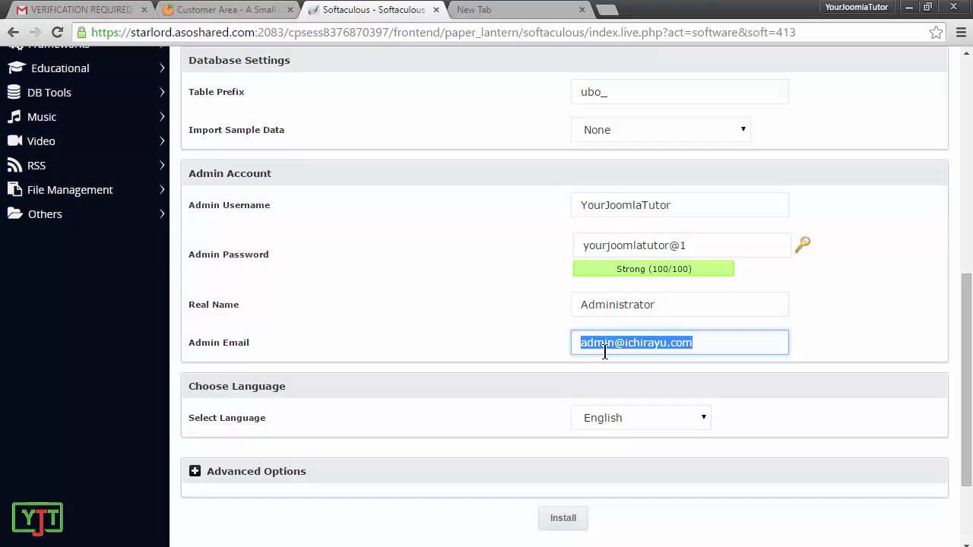
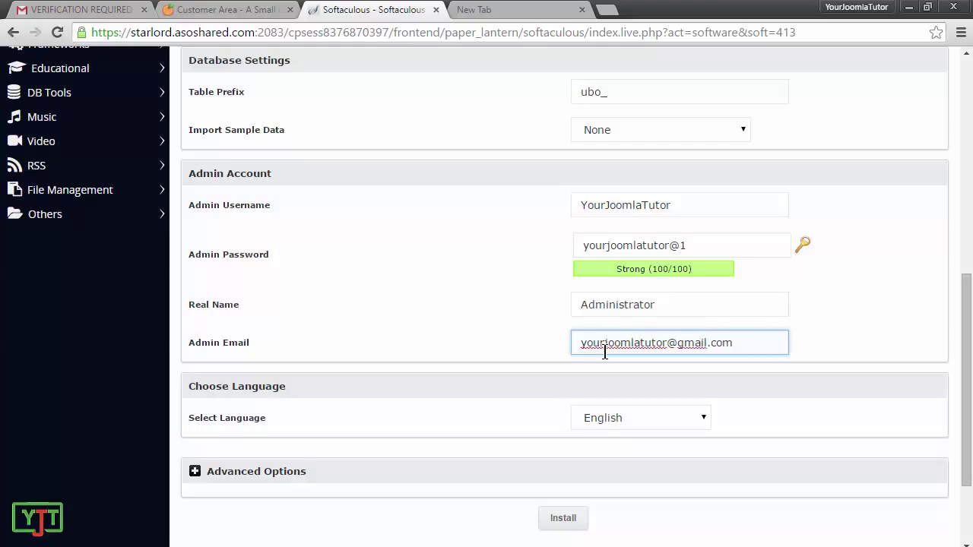
double_click(627, 299)
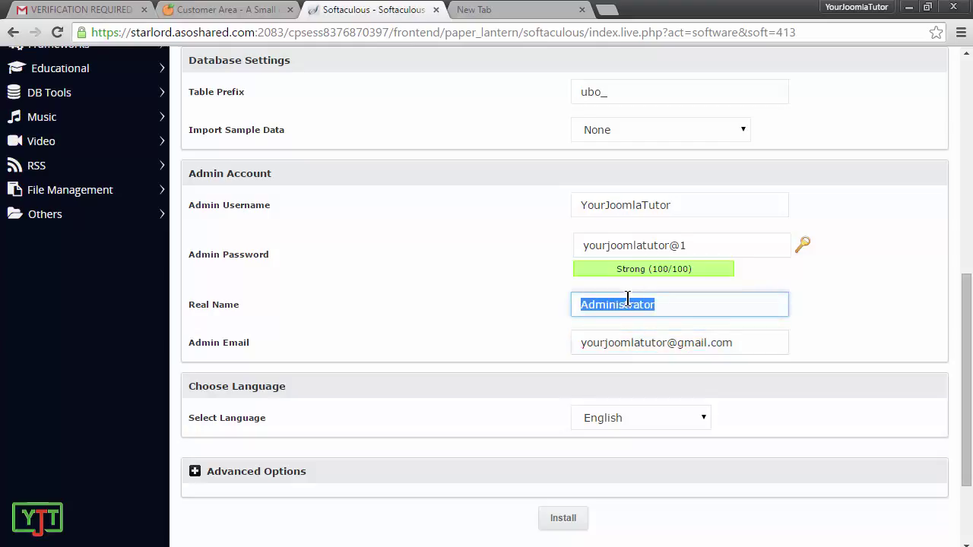
text(Marketer)
Step: Keep English as the site language and start the Joomla installation
scroll(627, 299, down, 3)
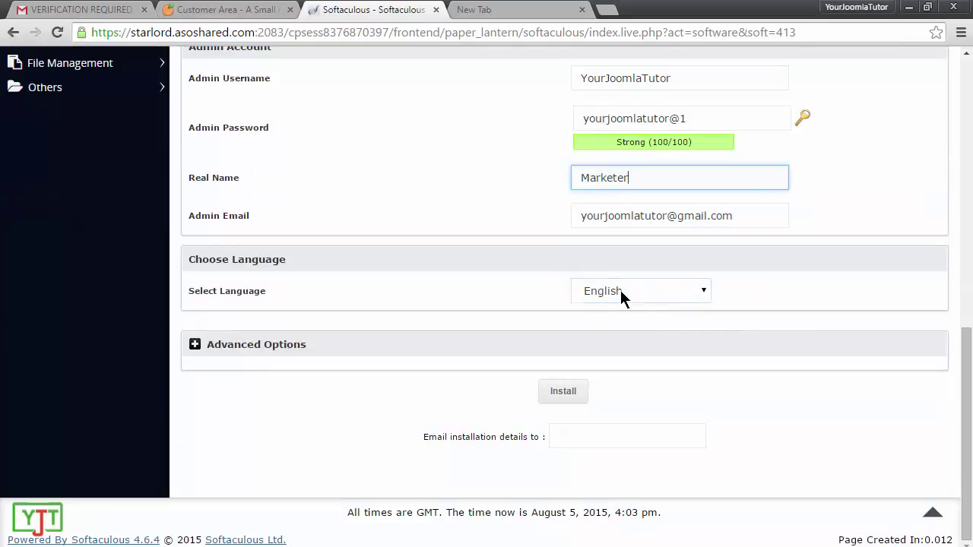
click(624, 292)
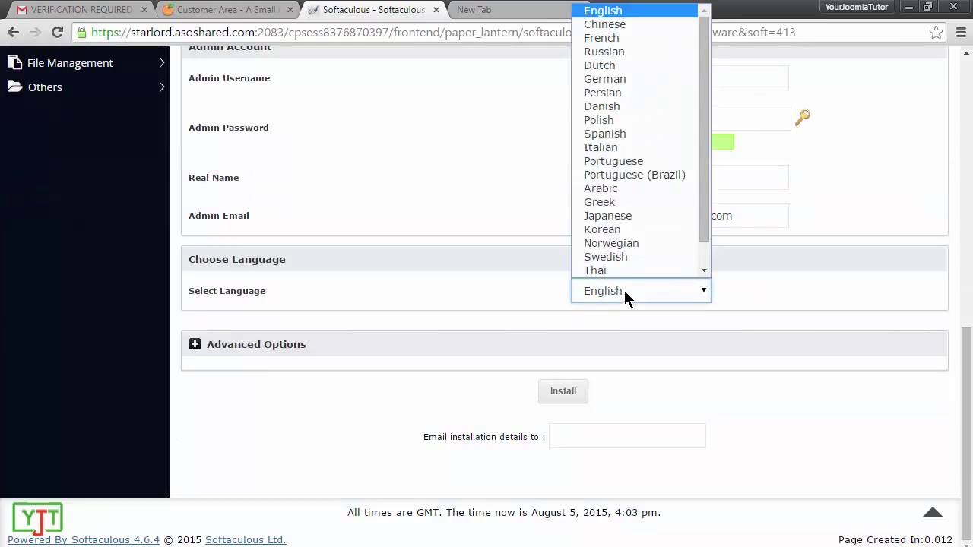
click(624, 291)
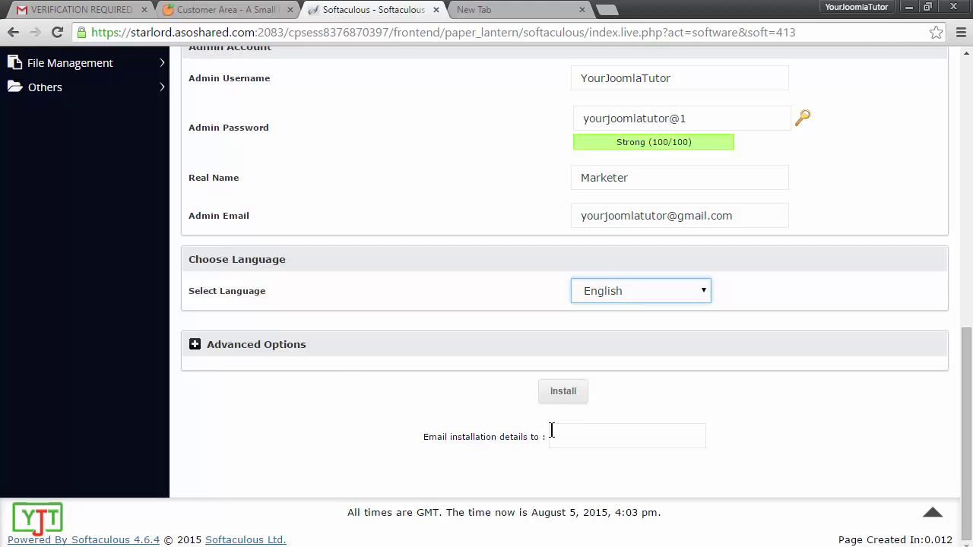
click(564, 392)
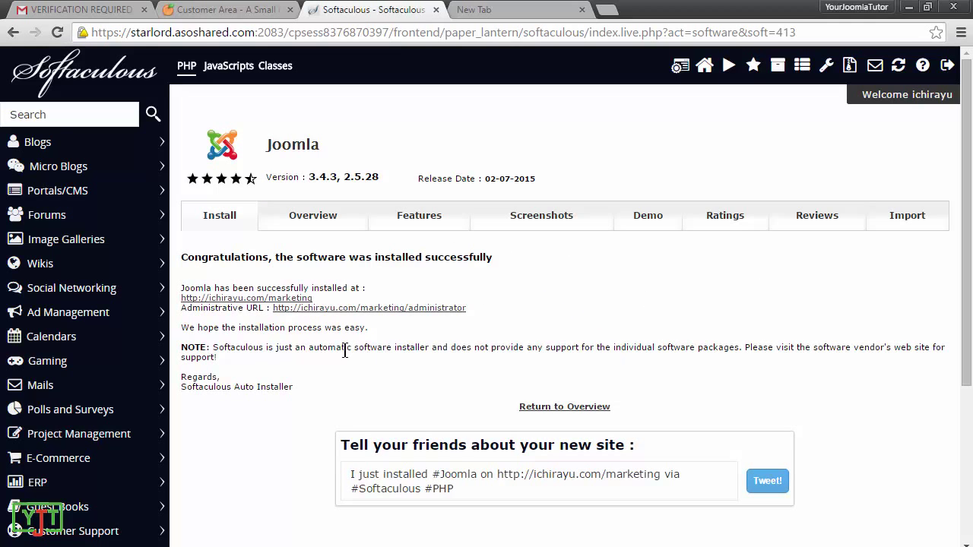
click(222, 299)
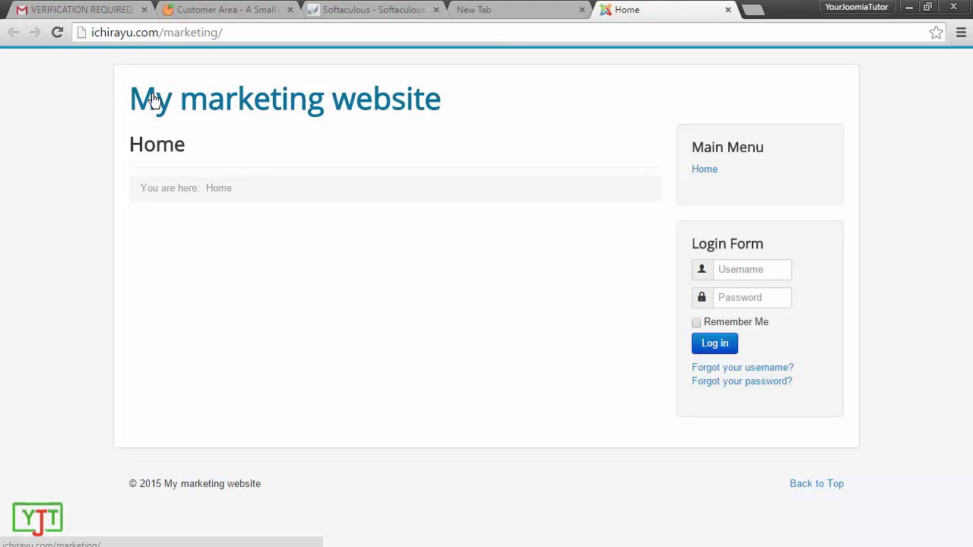
Step: Open the administrator login from the success page and compare it with the site home page
click(326, 9)
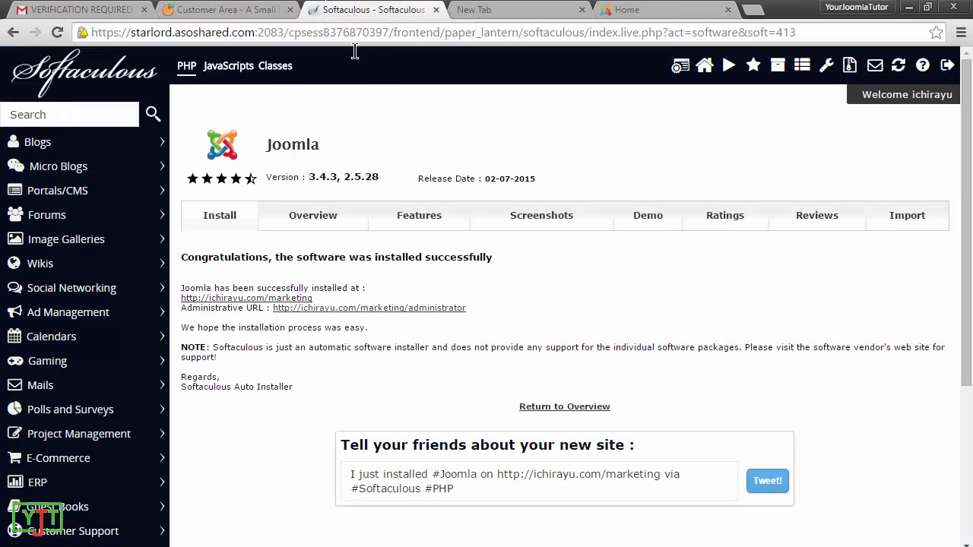
click(332, 314)
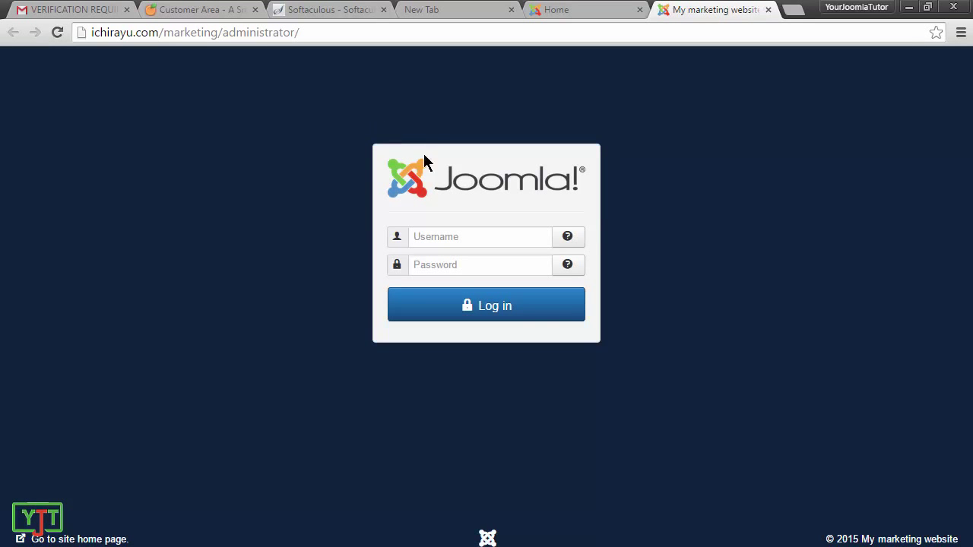
click(562, 10)
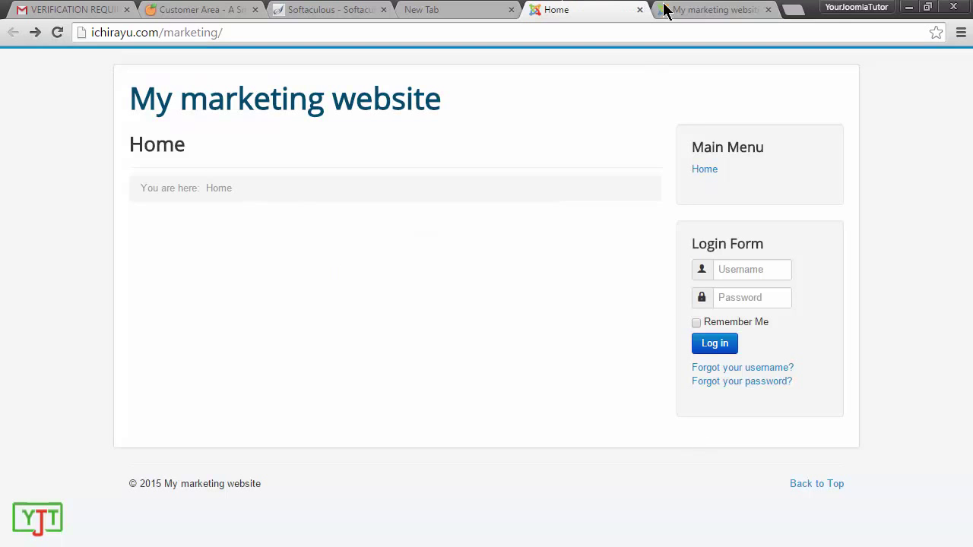
click(688, 9)
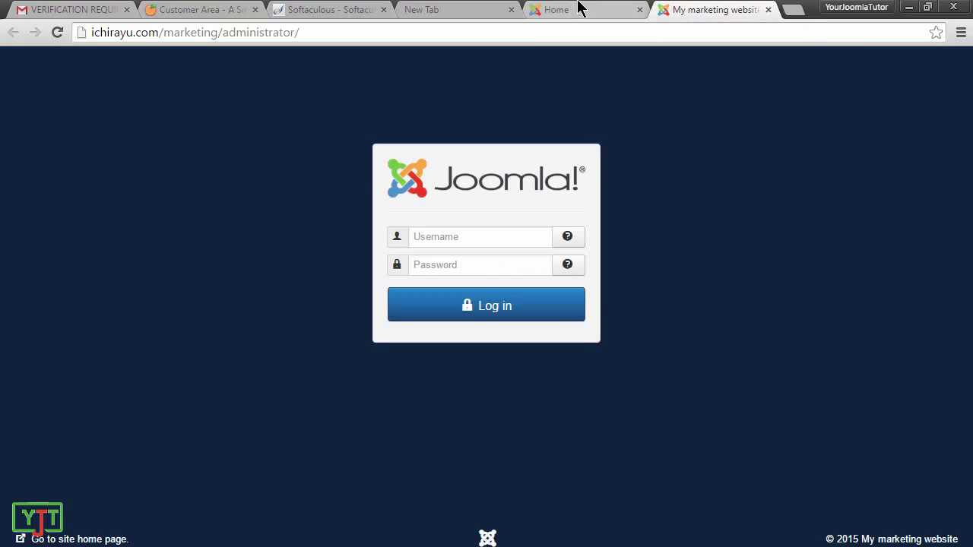
click(580, 8)
click(693, 9)
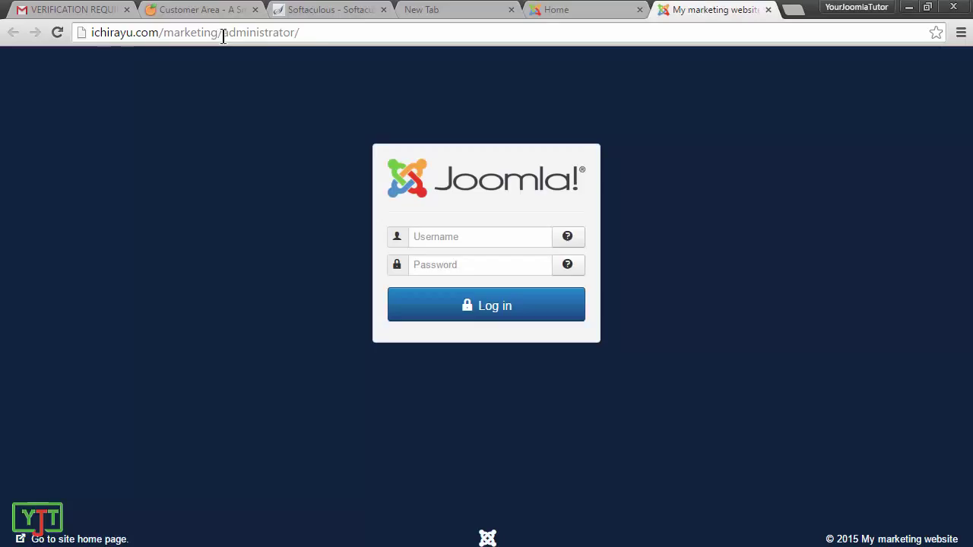
Step: Load ichirayu.com/marketing/administrator by adding 'ad' to the home page address
drag(220, 35, 324, 37)
click(575, 12)
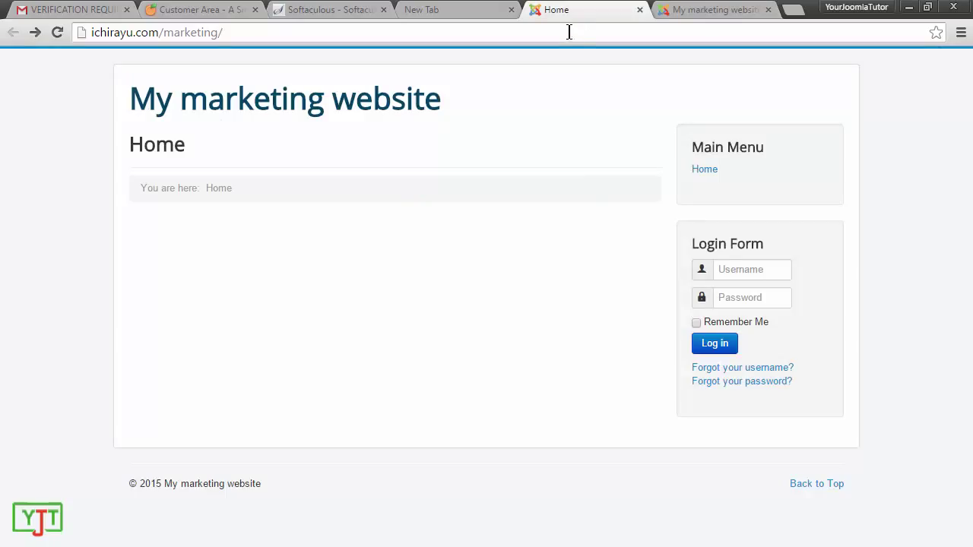
click(569, 34)
click(569, 34)
text(ad)
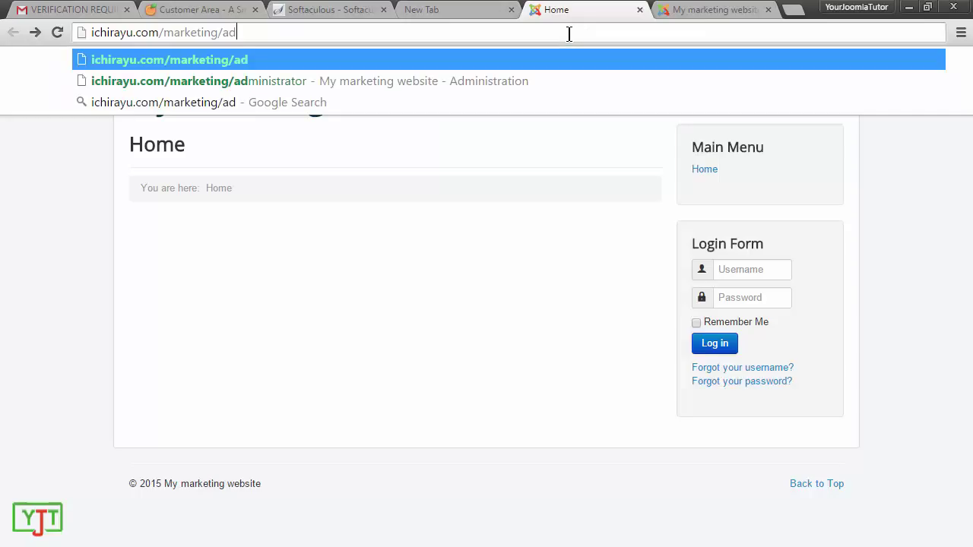
key(Down)
key(Return)
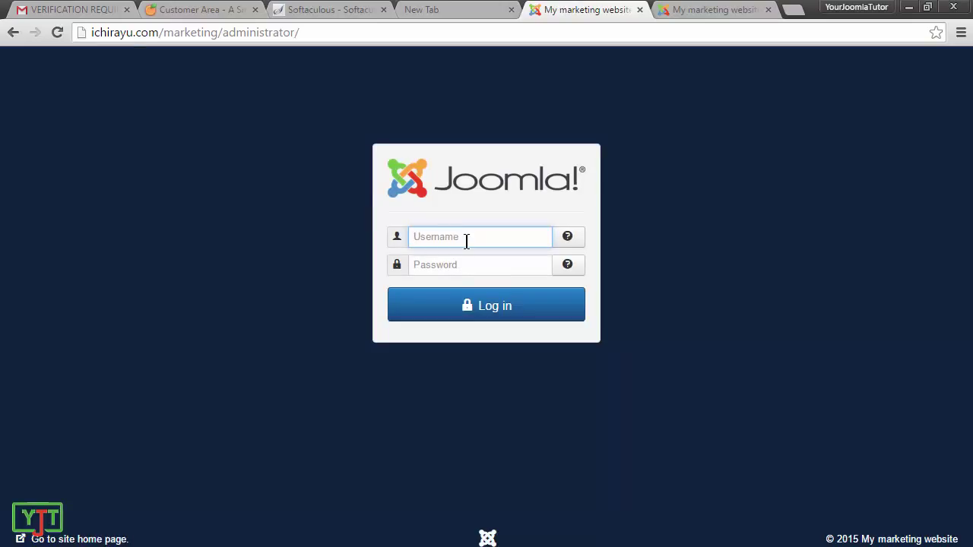
Step: Log in to the Joomla administrator with the admin username and password, declining to save the password
text(yourjoomlatuto)
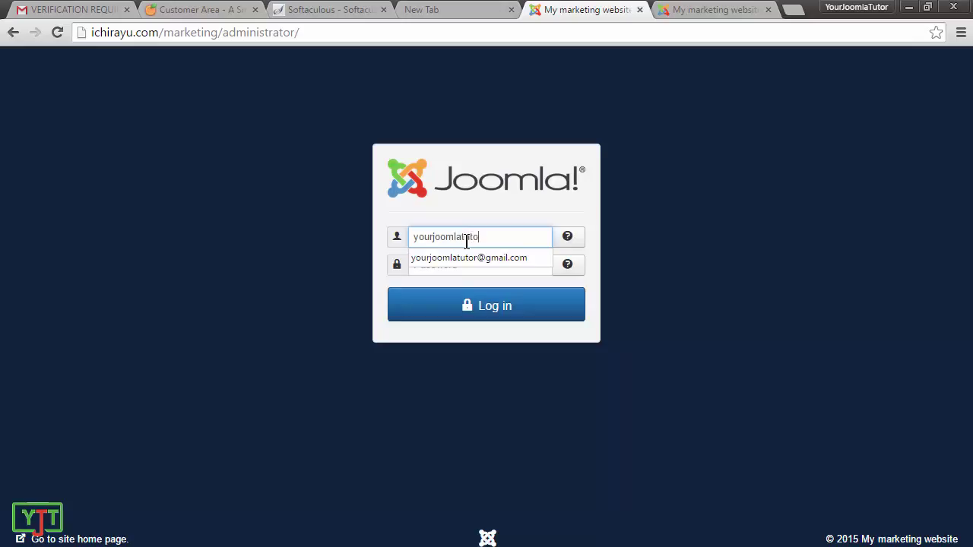
text(r)
key(Tab)
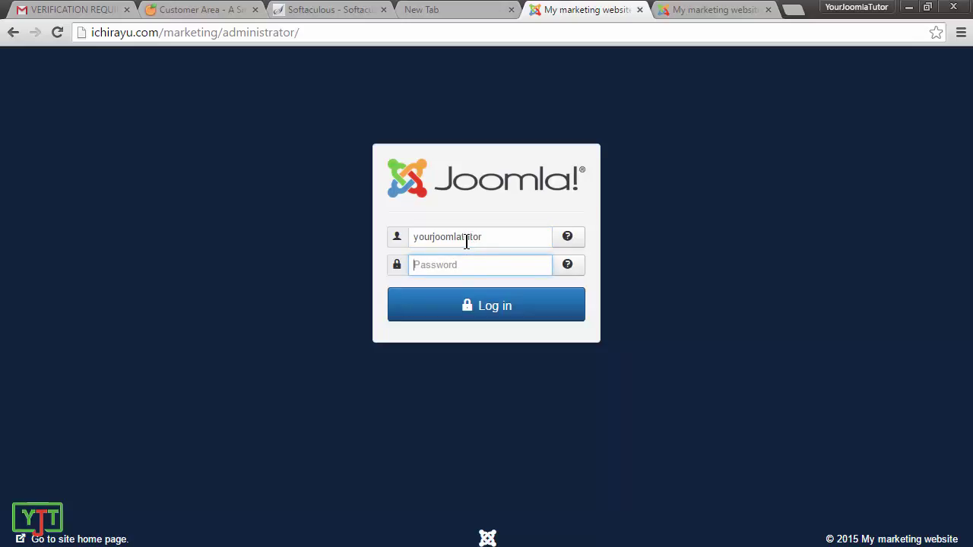
key(ctrl+v)
click(508, 309)
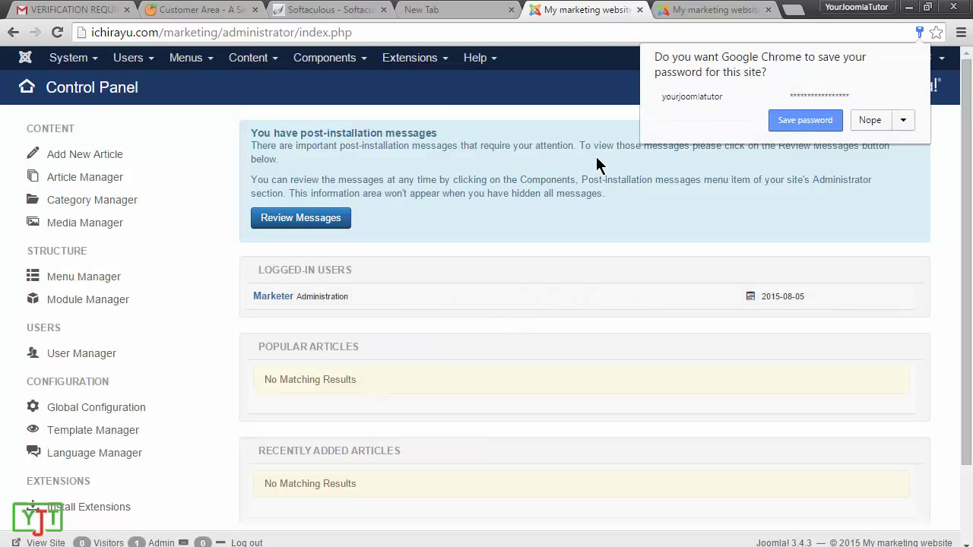
click(597, 164)
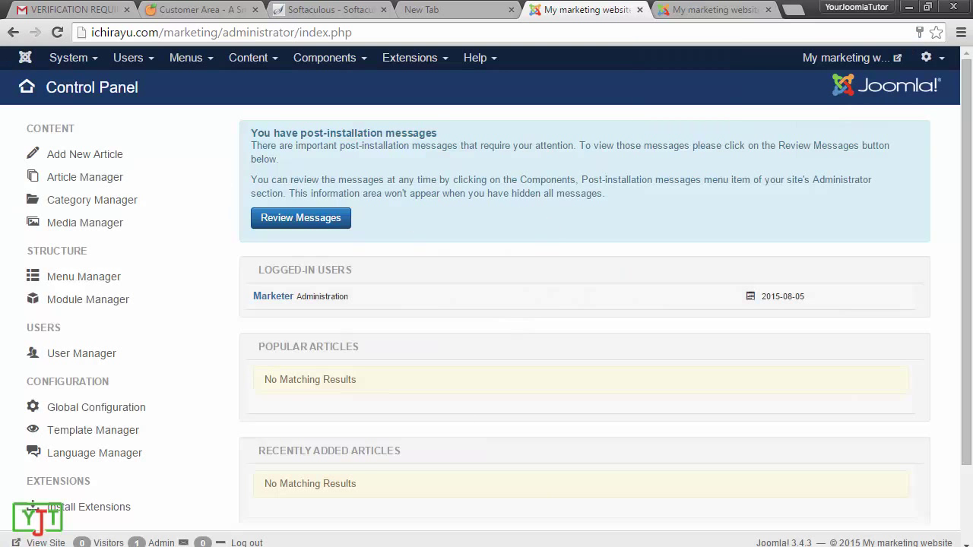
scroll(839, 391, down, 2)
scroll(841, 403, up, 2)
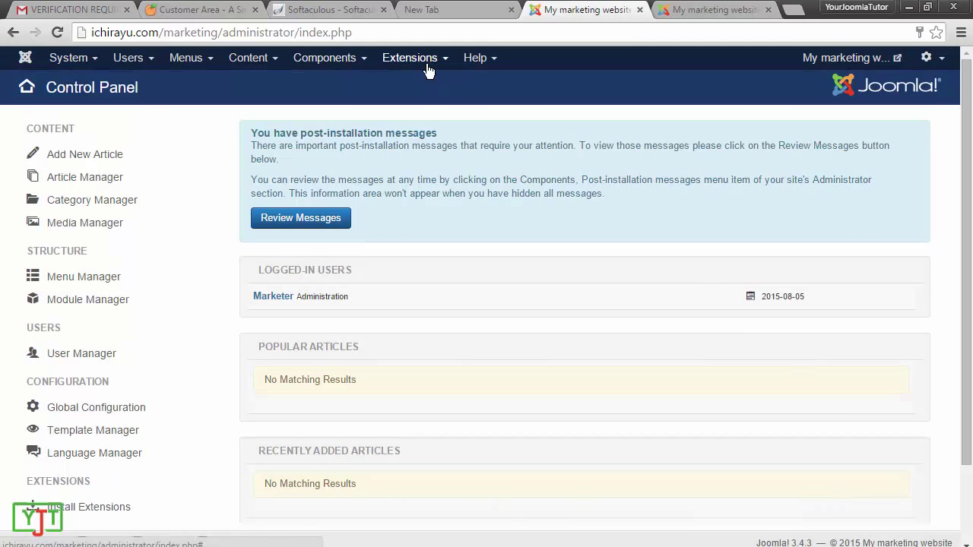
Step: Review the Softaculous success page, hosting customer area and Joomla Control Panel tabs
click(307, 10)
click(196, 9)
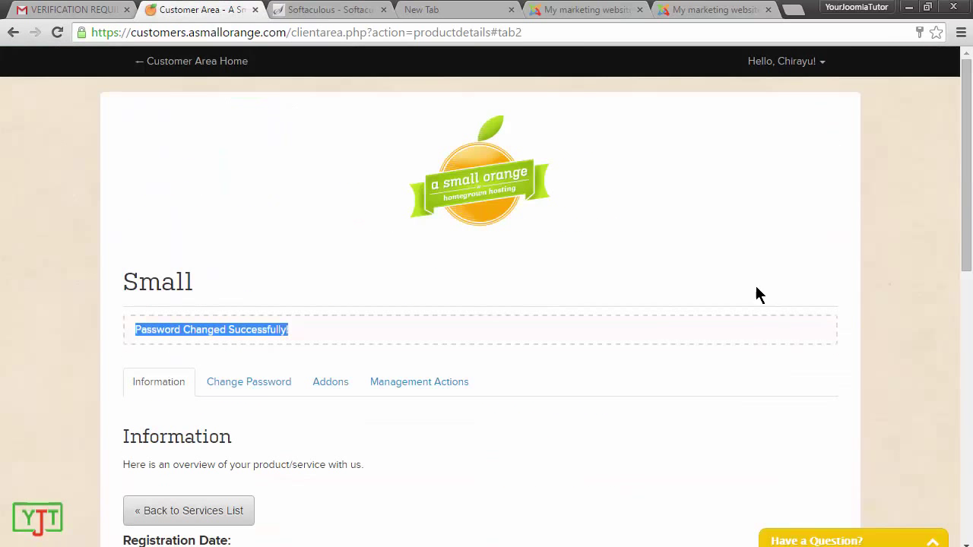
click(311, 9)
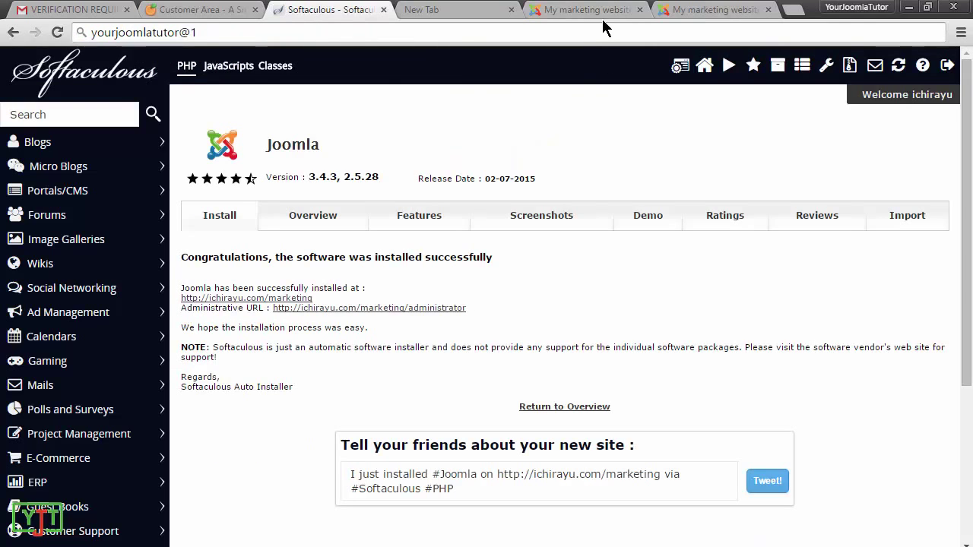
click(600, 13)
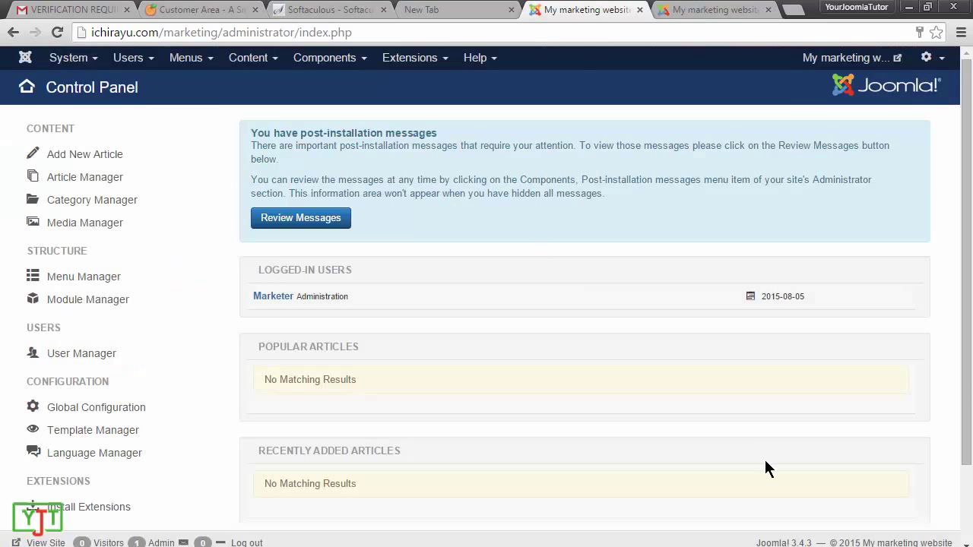
click(207, 12)
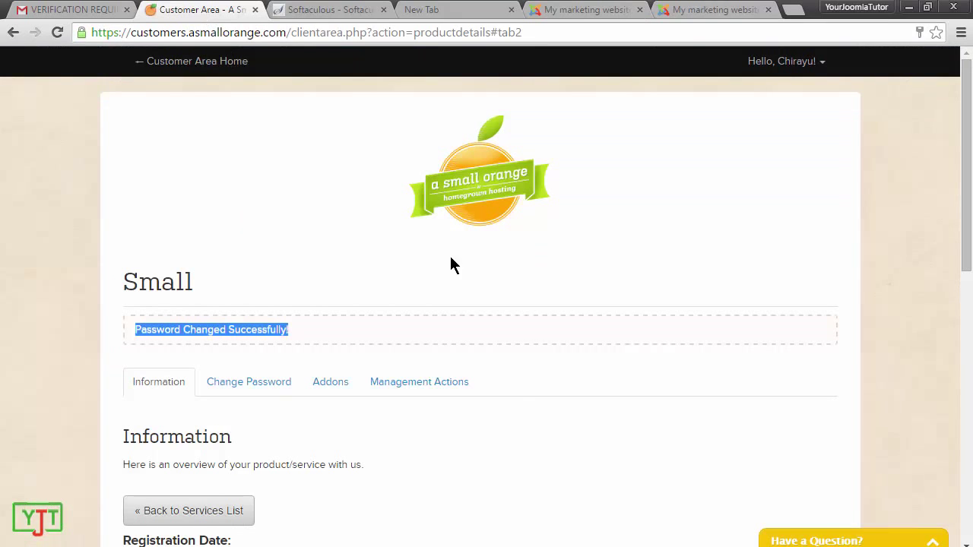
Step: Close the Joomla administrator and My marketing website tabs
scroll(414, 391, down, 3)
scroll(61, 250, down, 3)
scroll(341, 111, up, 7)
click(334, 10)
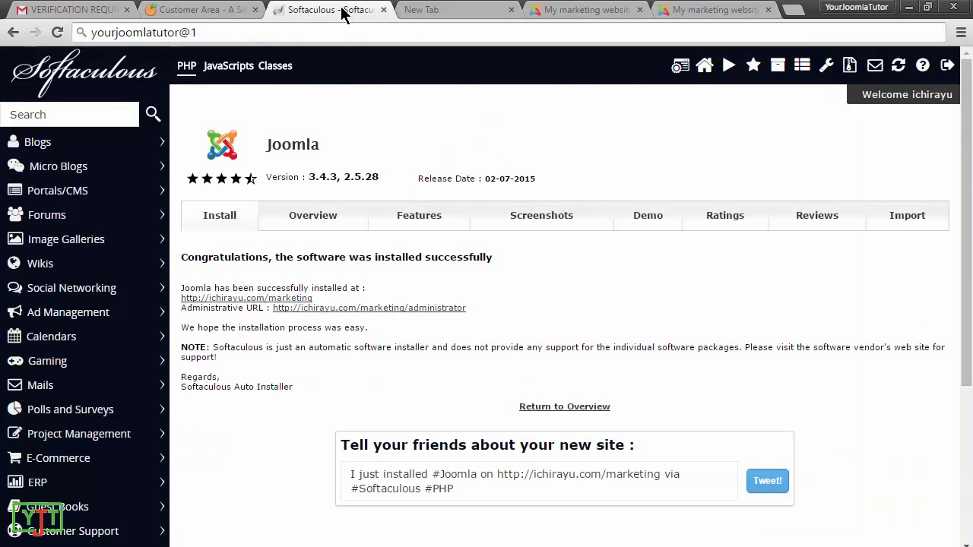
click(589, 11)
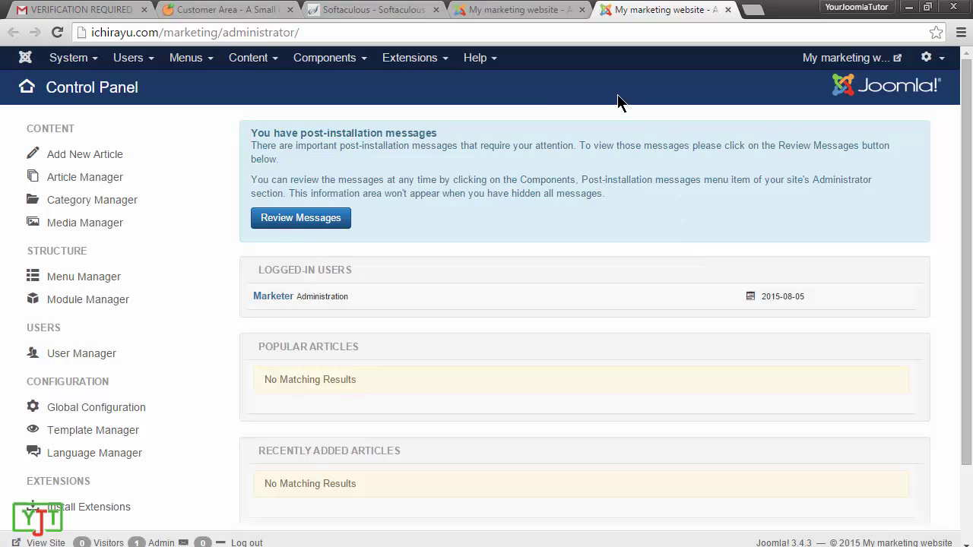
click(582, 9)
click(584, 10)
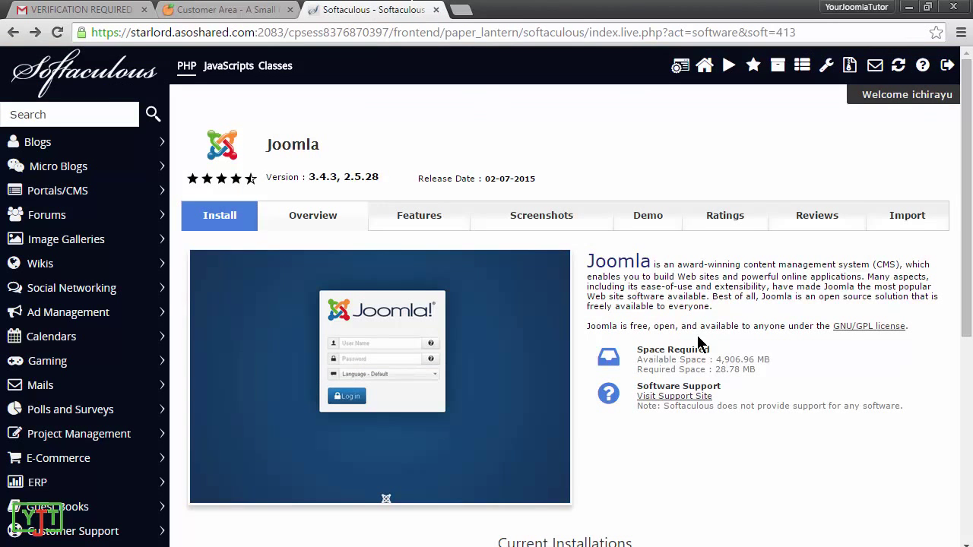
Step: Choose Remove on the ichirayu.com/marketing row under Current Installations
scroll(699, 343, down, 5)
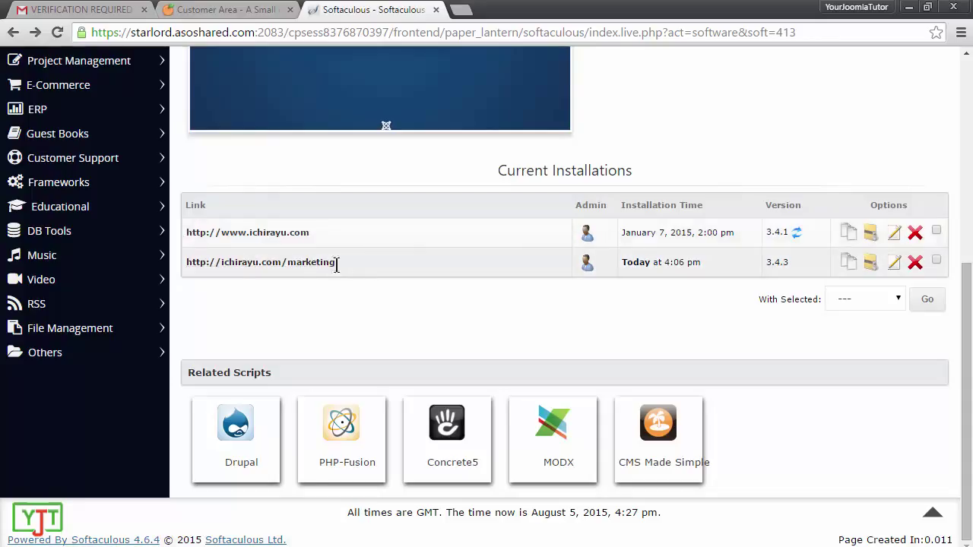
drag(336, 262, 184, 263)
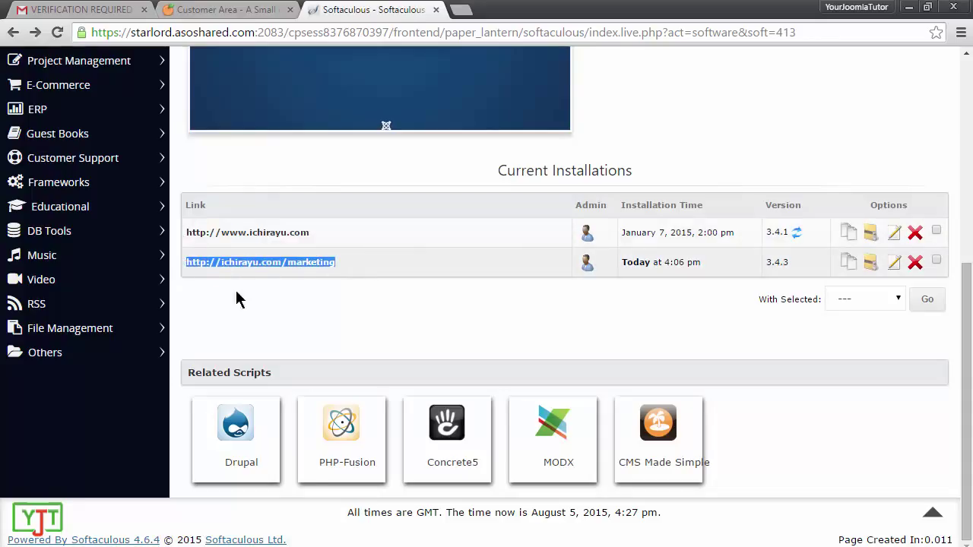
click(424, 262)
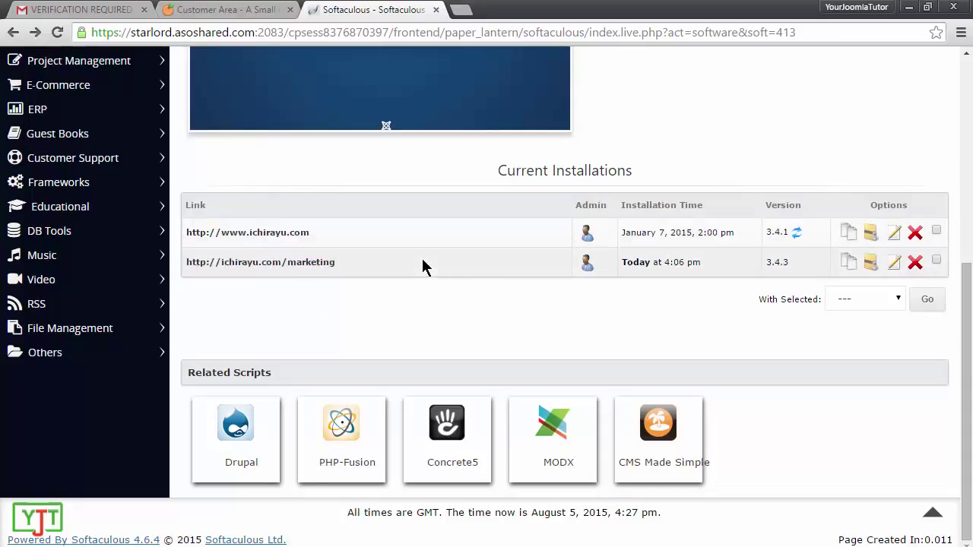
click(915, 262)
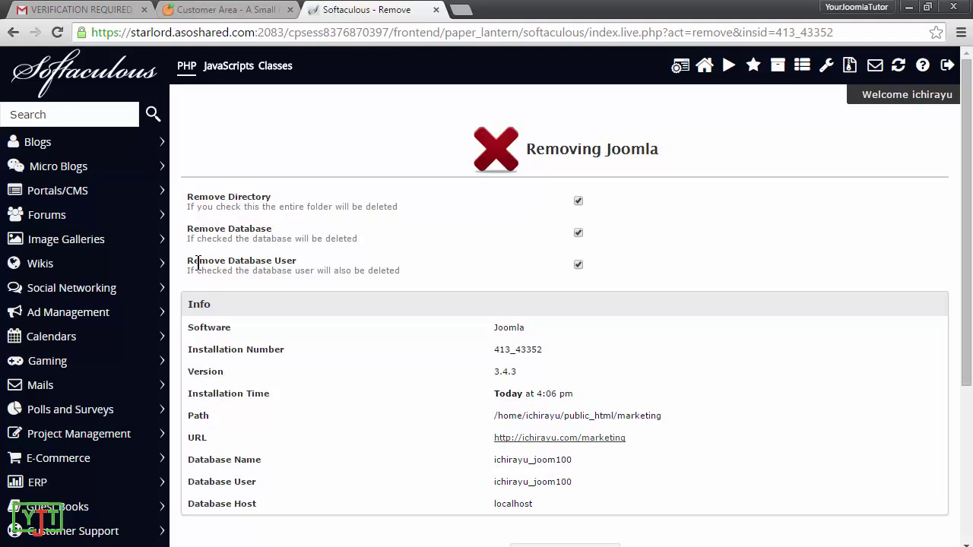
Step: Confirm Remove Installation for the marketing Joomla site and its directory, database and user
scroll(475, 385, down, 3)
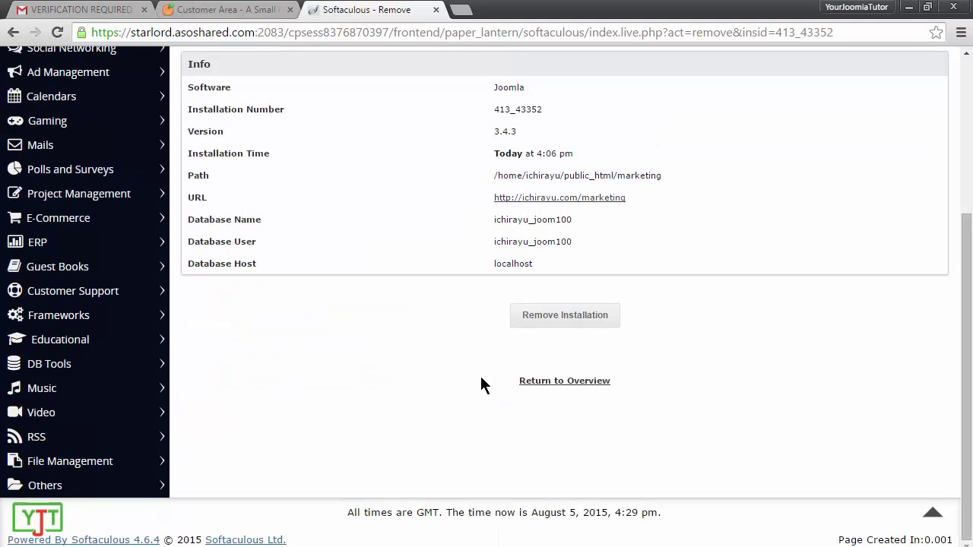
click(575, 325)
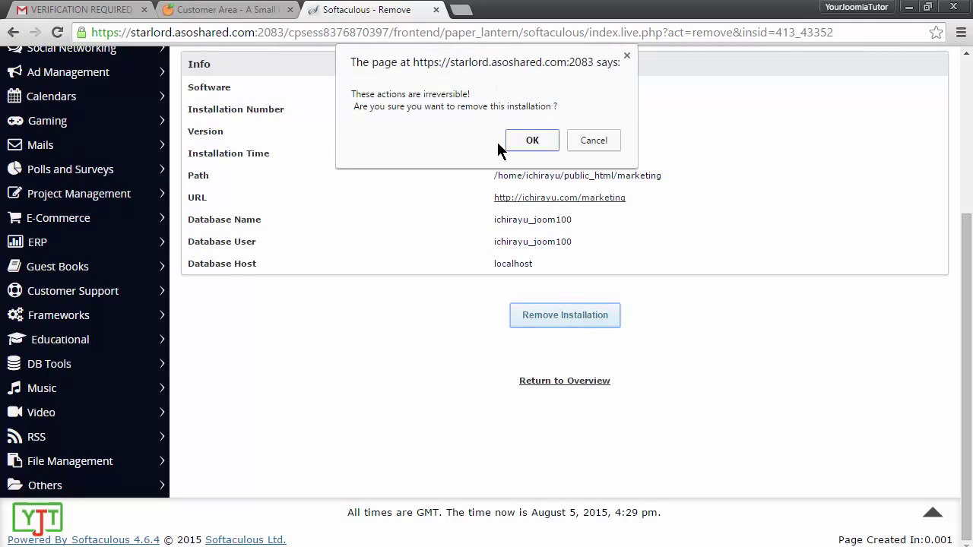
click(524, 139)
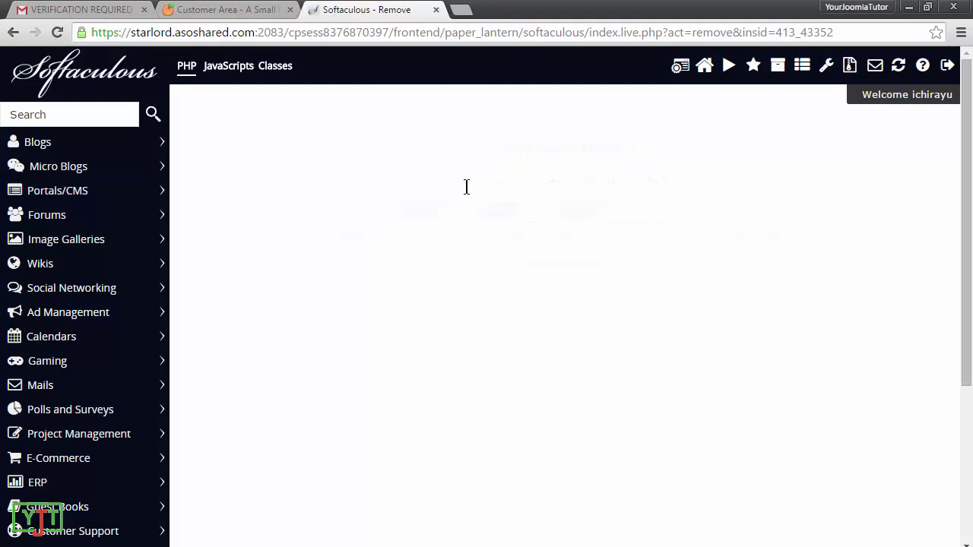
triple_click(575, 135)
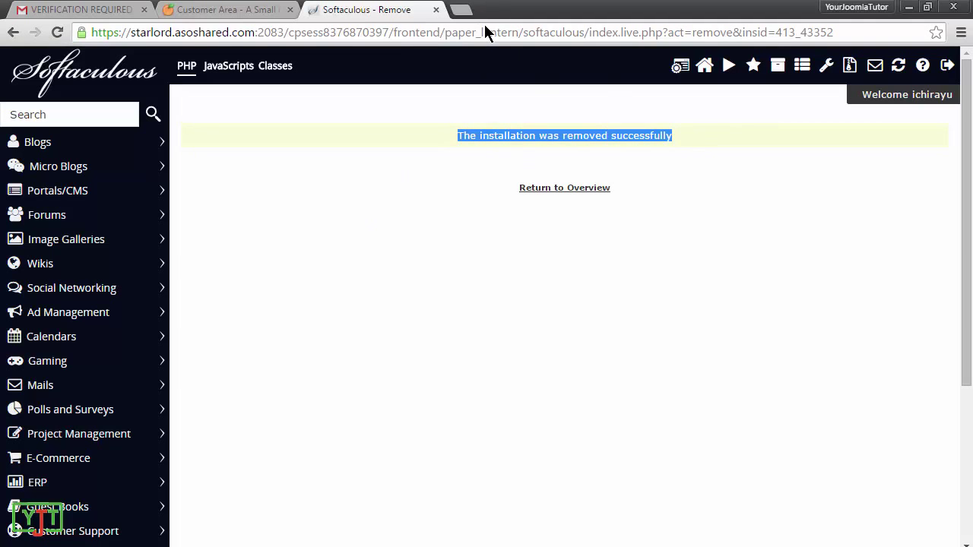
click(504, 32)
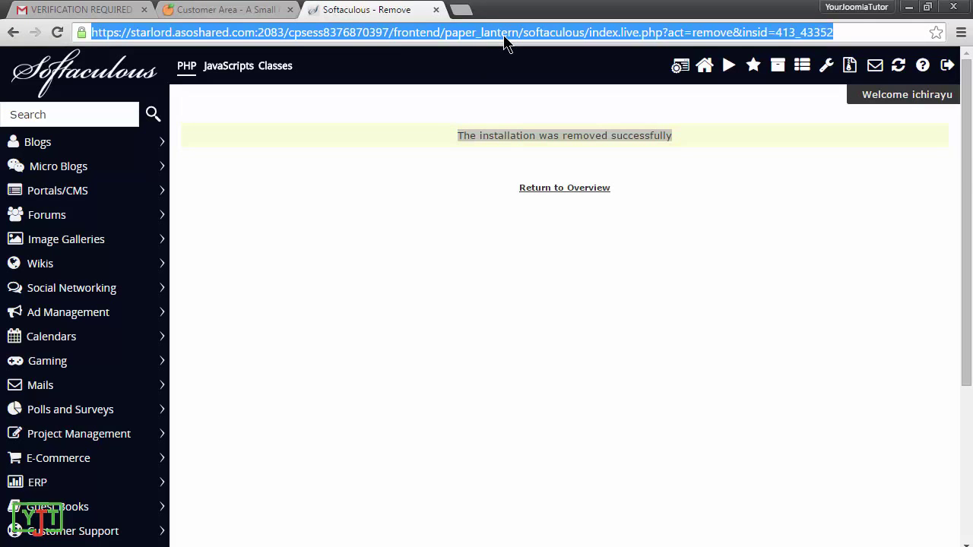
Step: Open ichirayu.com/marketing/ in a new tab to see 404 Not Found, then return to Softaculous
text(ichirayu.com/marketing/administrator)
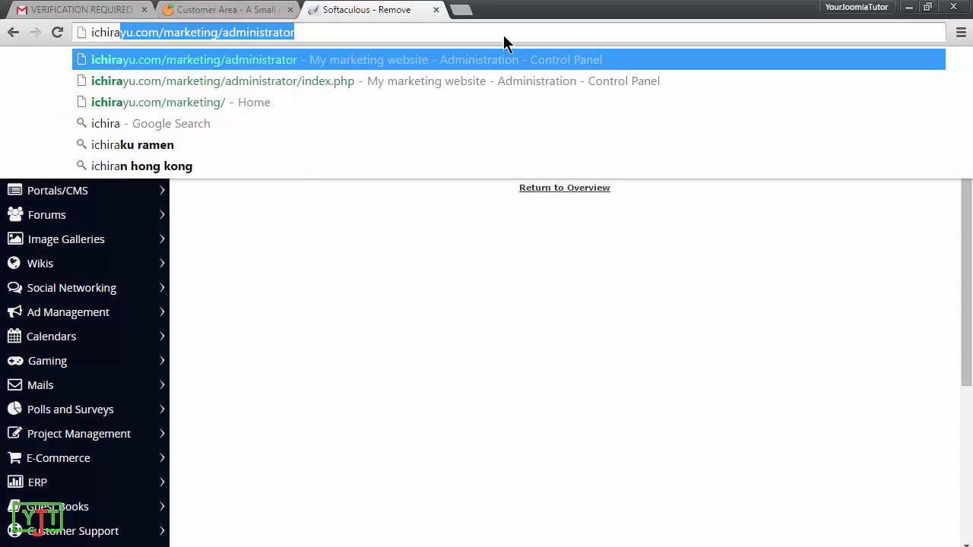
key(End)
key(ctrl+BackSpace)
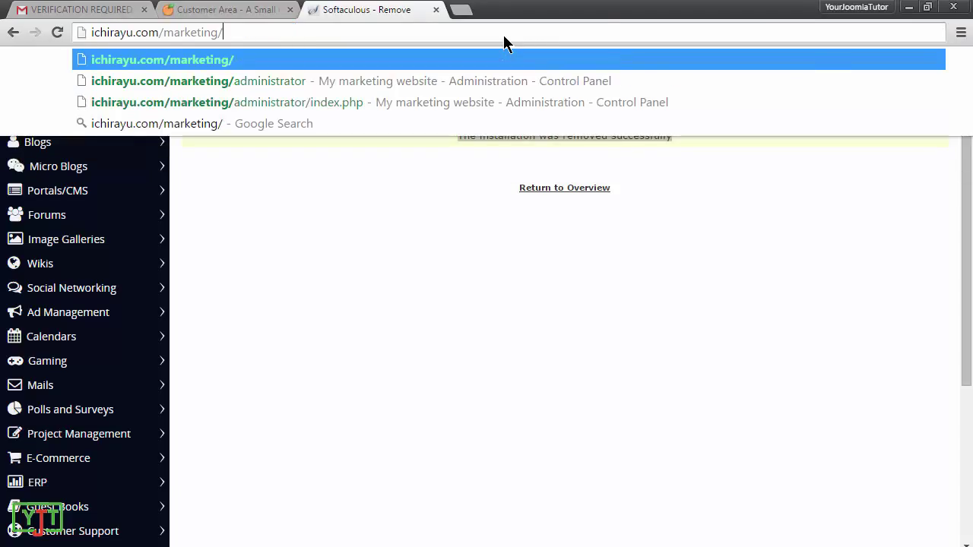
key(ctrl+a)
drag(152, 32, 631, 9)
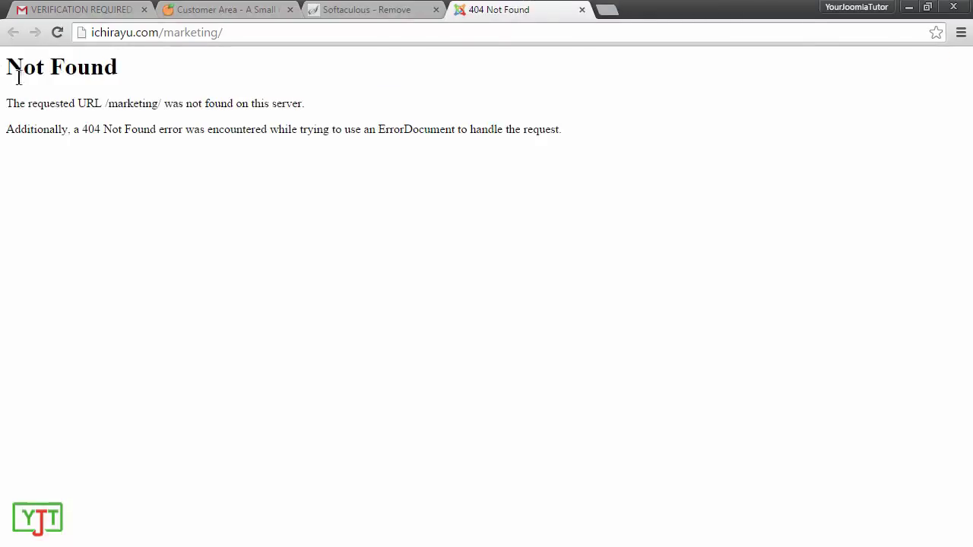
click(337, 9)
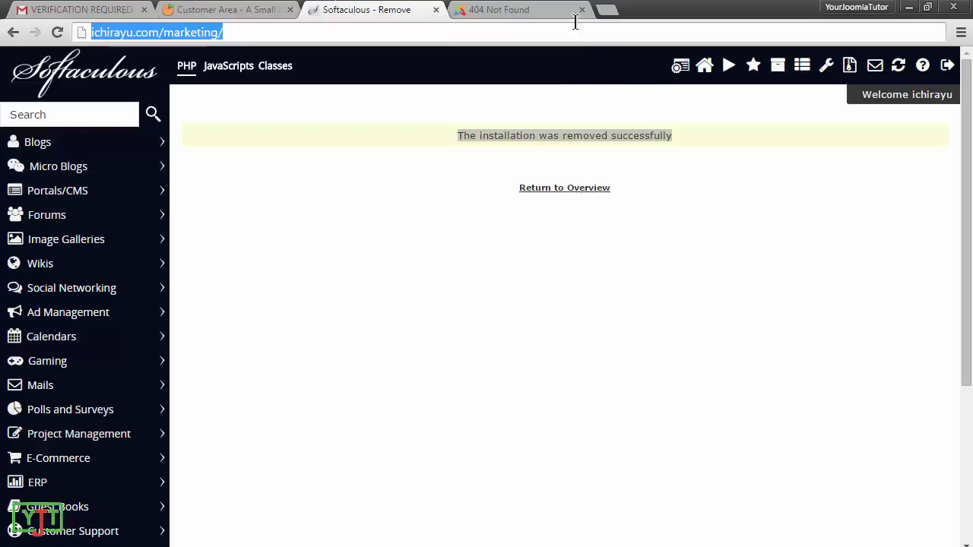